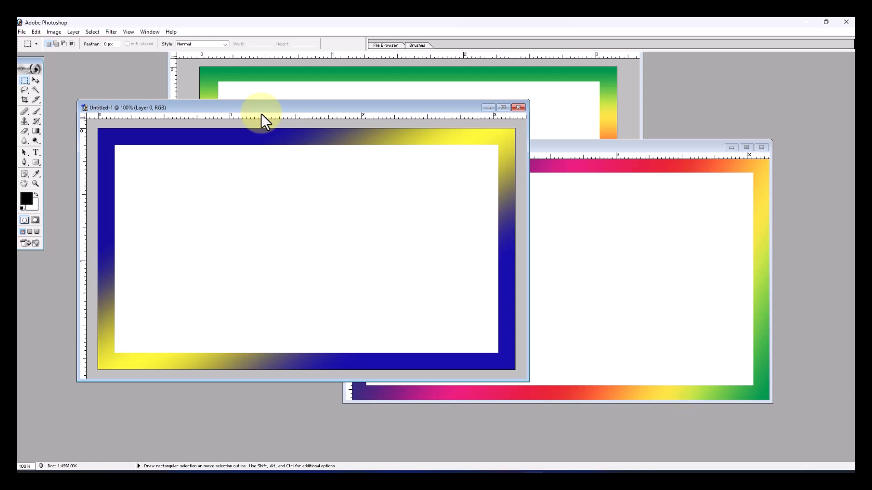
Step: Close all three open gradient-border documents
left_click_drag(261, 114, 288, 116)
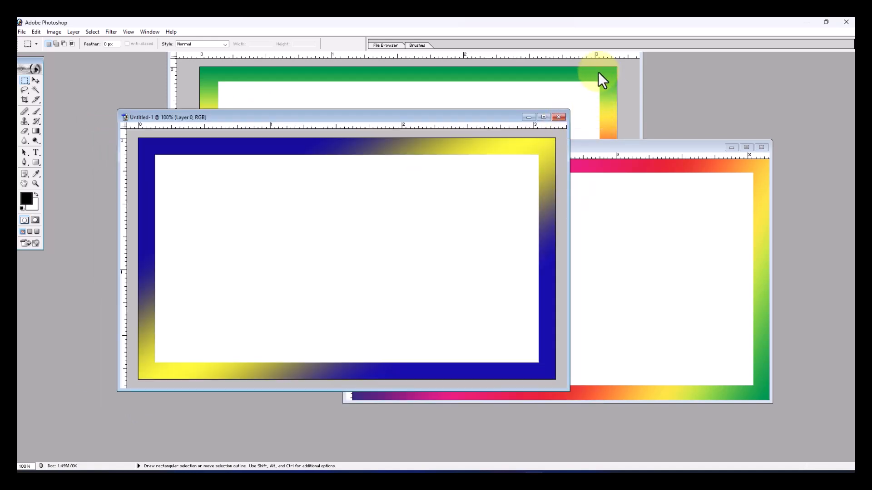
left_click(559, 117)
left_click(436, 191)
left_click(762, 147)
left_click(430, 194)
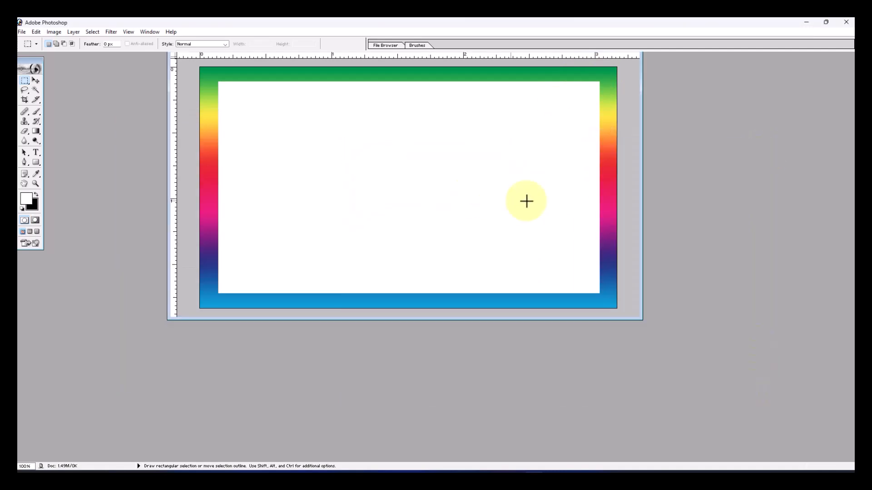
key("ctrl+w")
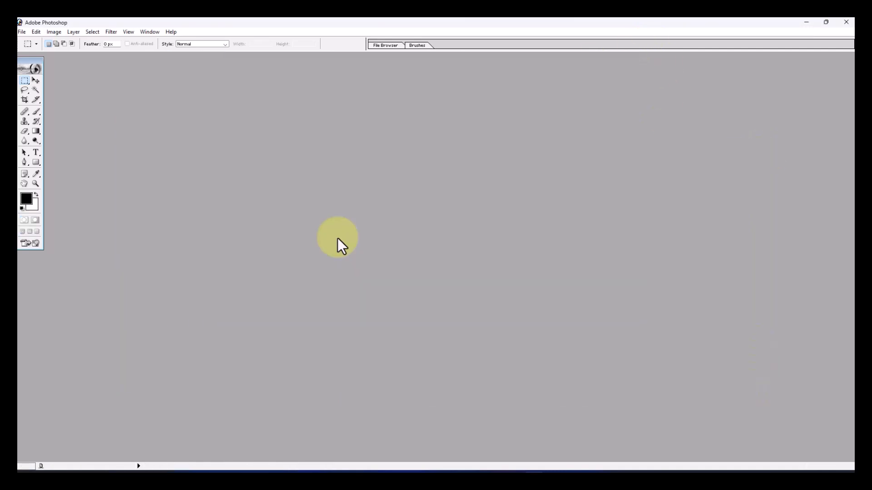
Step: Display the Layers palette and place it at the edge of the workspace, clear of the canvas area
left_click(146, 32)
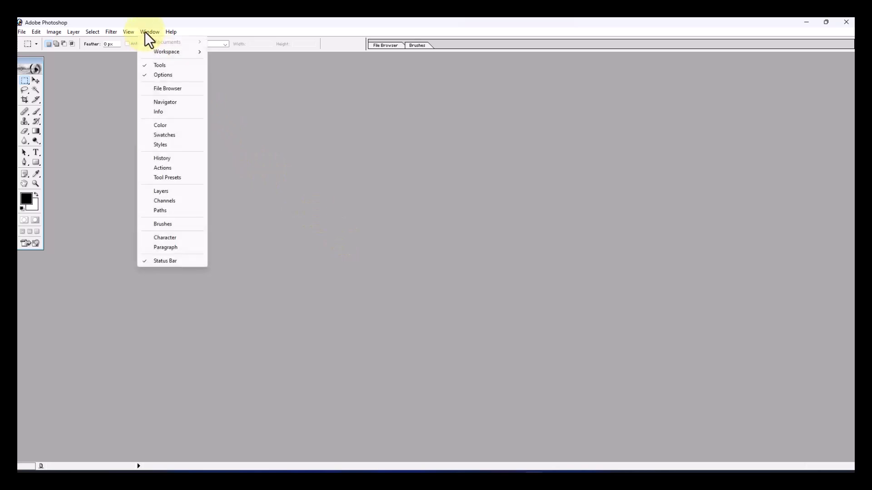
left_click(172, 192)
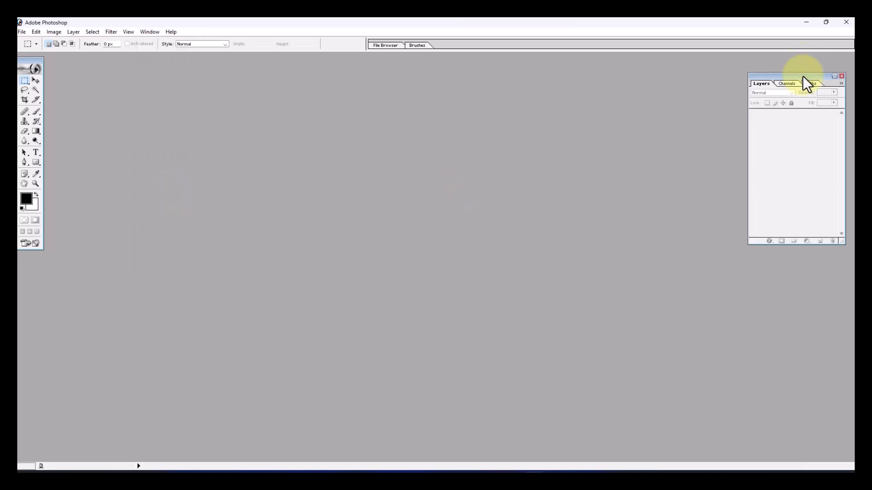
left_click_drag(798, 76, 808, 63)
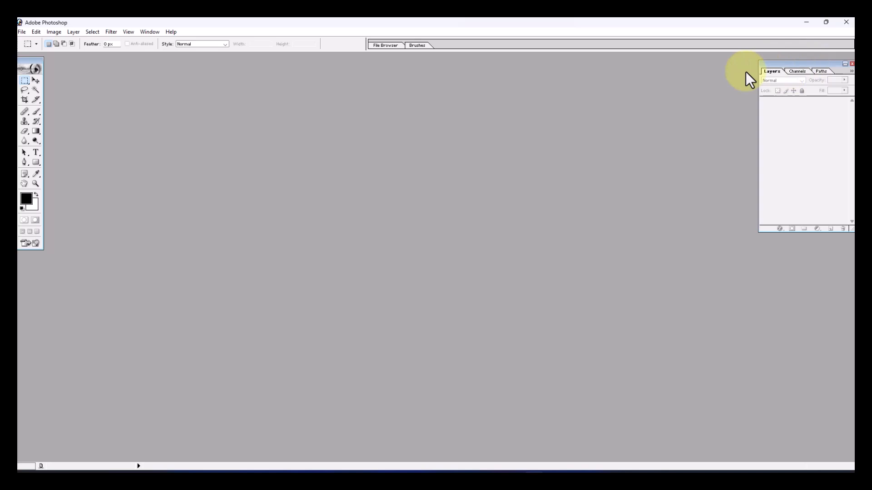
Step: Create a white RGB document of 950 by 550 pixels at 300 pixels/inch and enlarge its window around the canvas
left_click(21, 31)
left_click(28, 42)
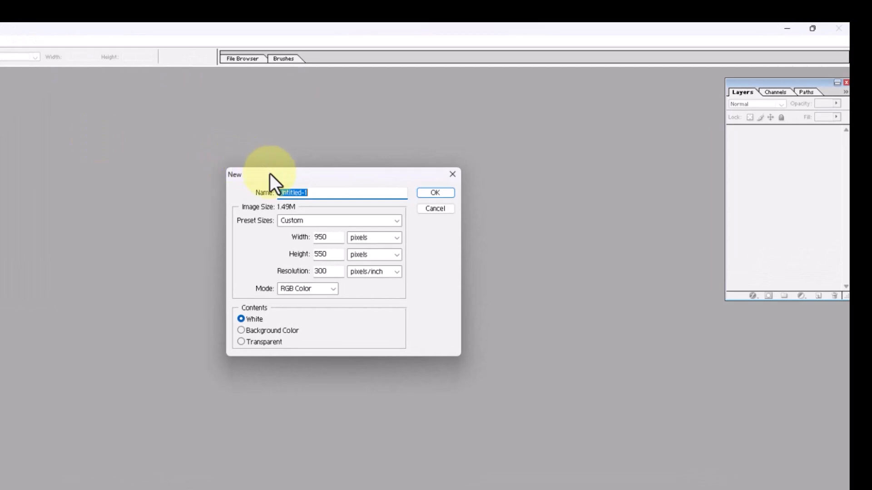
left_click_drag(269, 174, 263, 149)
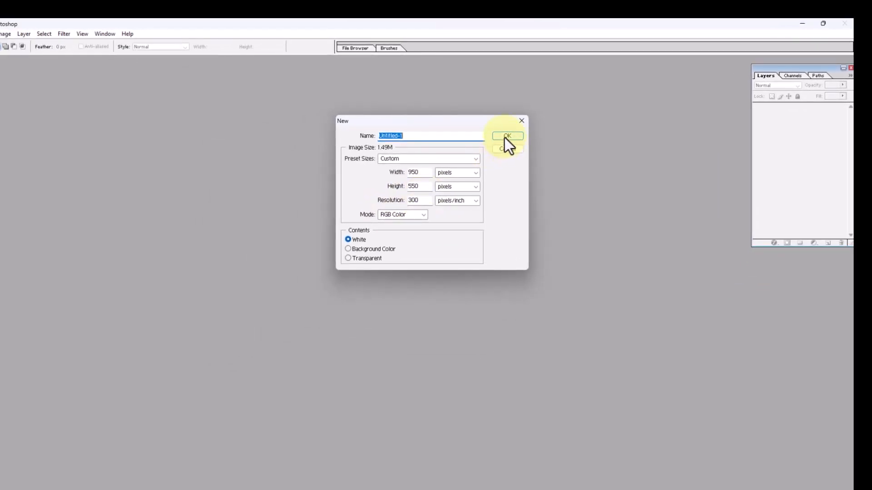
left_click(505, 138)
left_click_drag(572, 385, 619, 409)
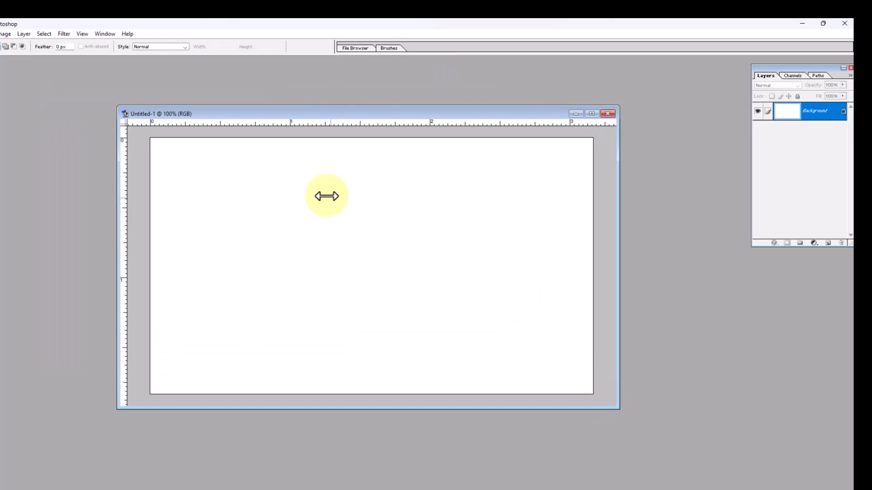
left_click_drag(200, 114, 206, 114)
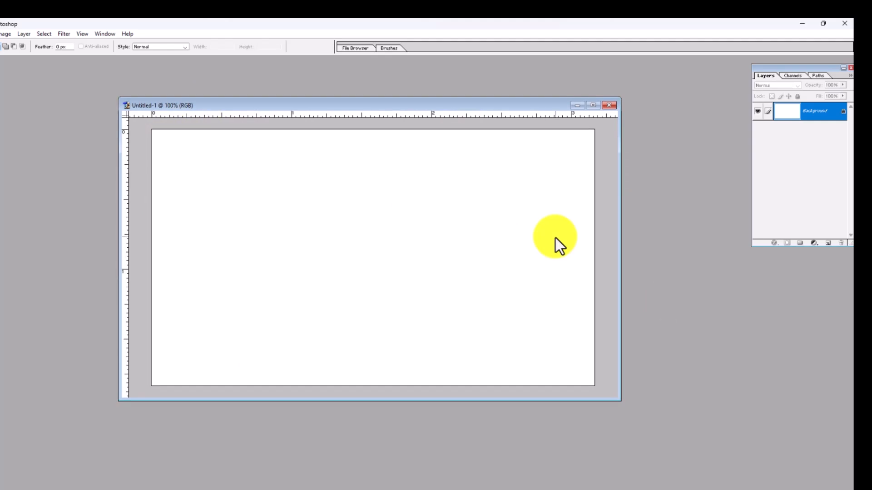
Step: Convert the locked Background into a regular layer with the default settings and select the whole canvas
double_click(836, 113)
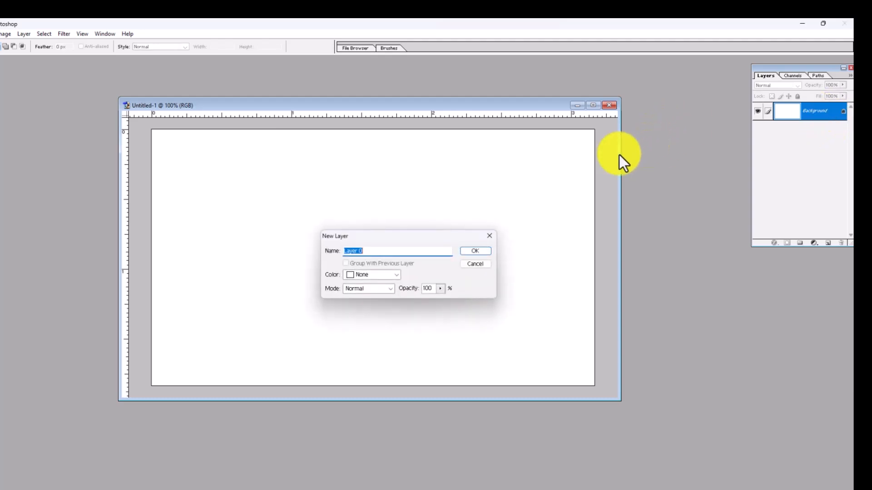
left_click(466, 252)
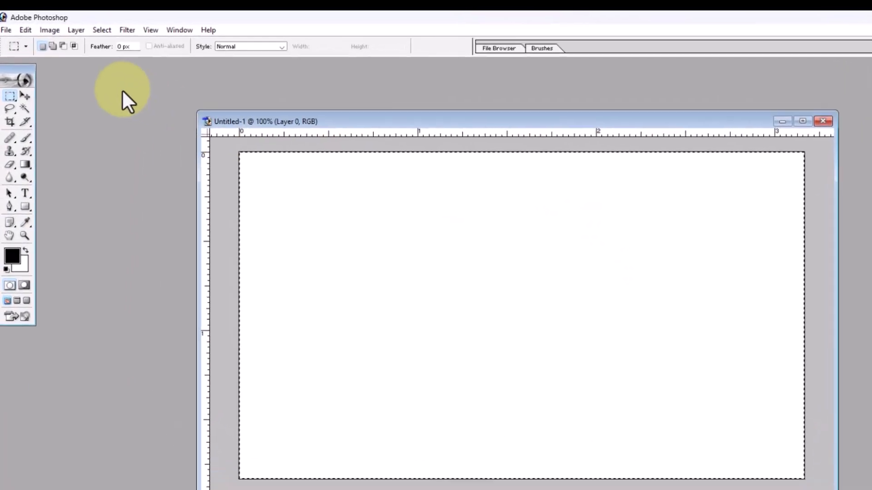
Step: Add a Stroke layer style to the layer with position Inside and a size of 40 px
left_click(74, 31)
mouse_move(109, 102)
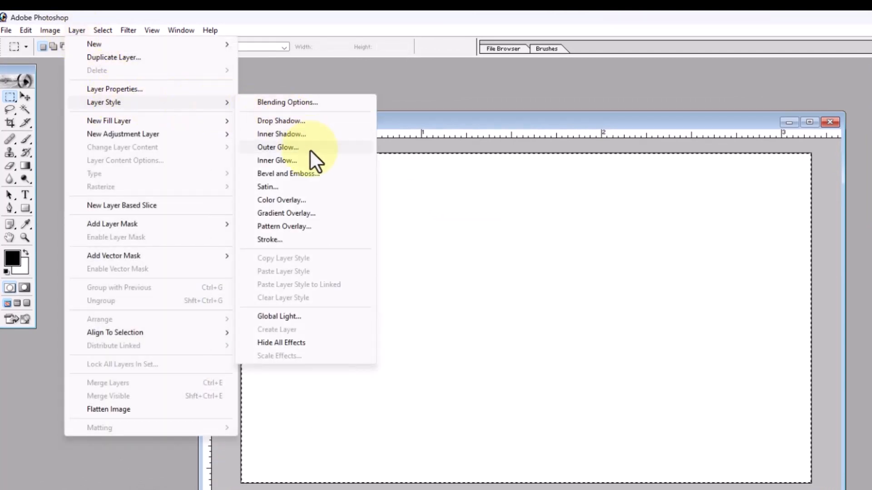
left_click(271, 240)
left_click_drag(712, 168, 644, 143)
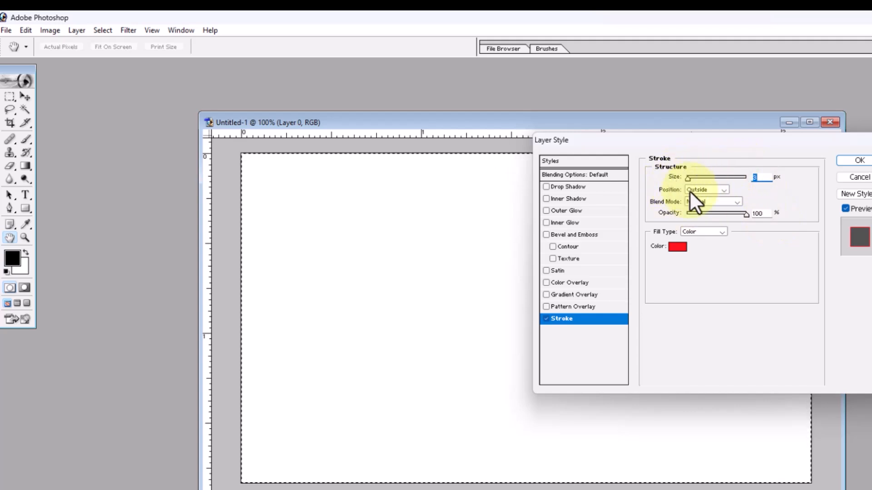
left_click(704, 188)
left_click(700, 205)
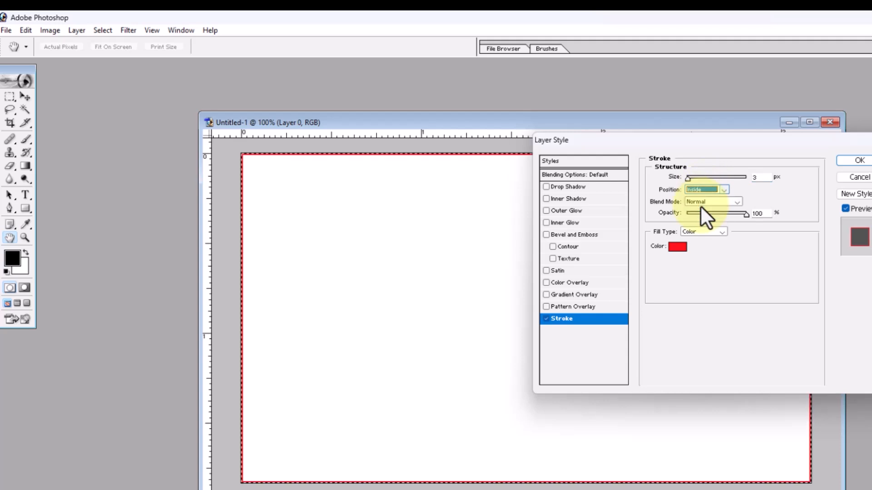
left_click(688, 178)
left_click_drag(691, 179, 699, 179)
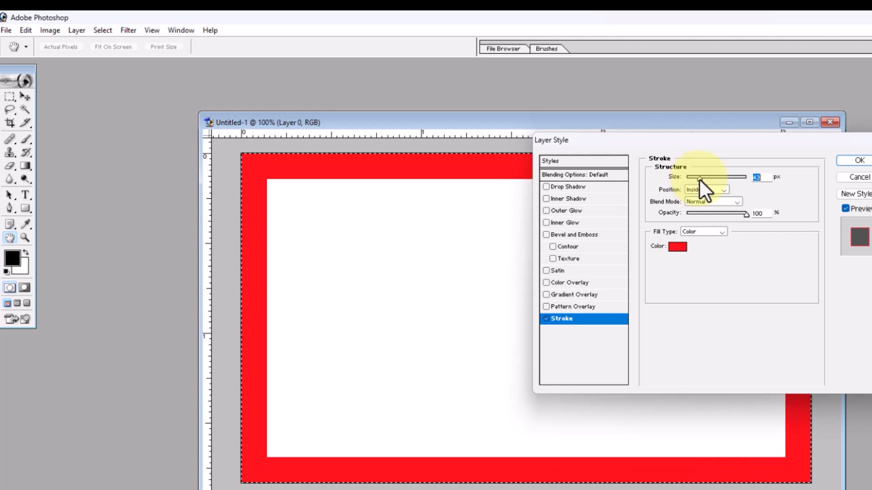
left_click(679, 247)
left_click_drag(663, 140, 736, 162)
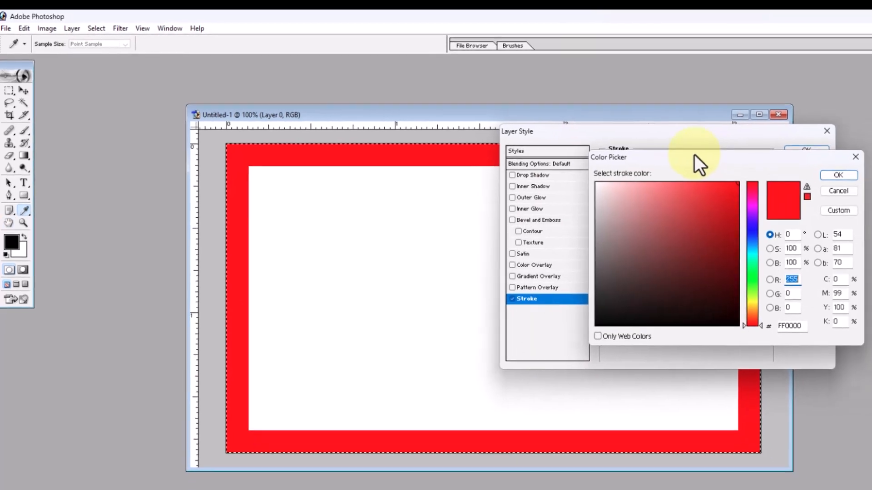
left_click(802, 272)
left_click(774, 208)
left_click(713, 244)
left_click(741, 293)
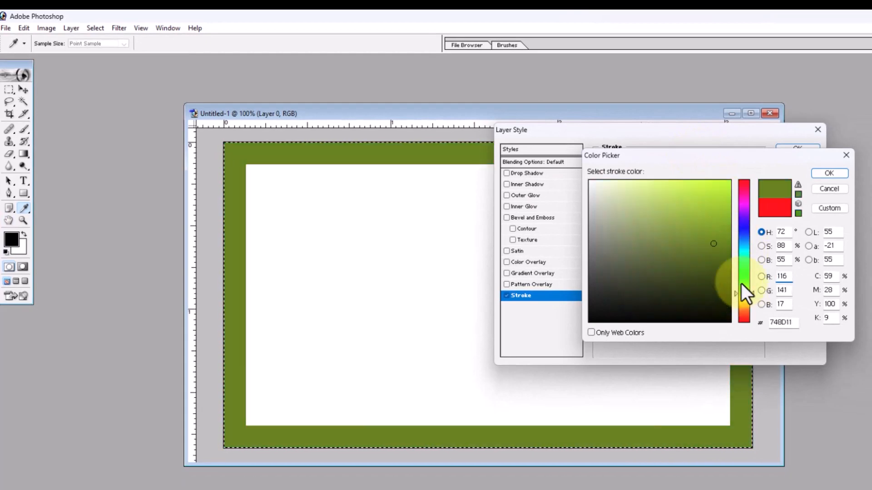
left_click(747, 258)
mouse_move(711, 228)
left_mouse_down()
mouse_move(707, 207)
mouse_move(723, 191)
mouse_move(712, 197)
mouse_move(718, 185)
mouse_move(642, 270)
left_mouse_up()
left_click(829, 189)
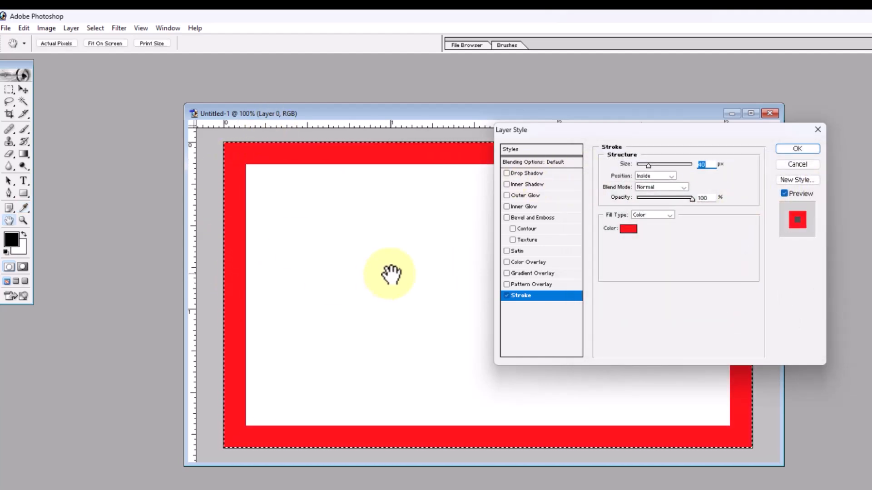
Step: Change the stroke's fill type to Gradient and apply the Blue, Yellow, Blue preset after trying Spectrum and Copper
left_click(652, 215)
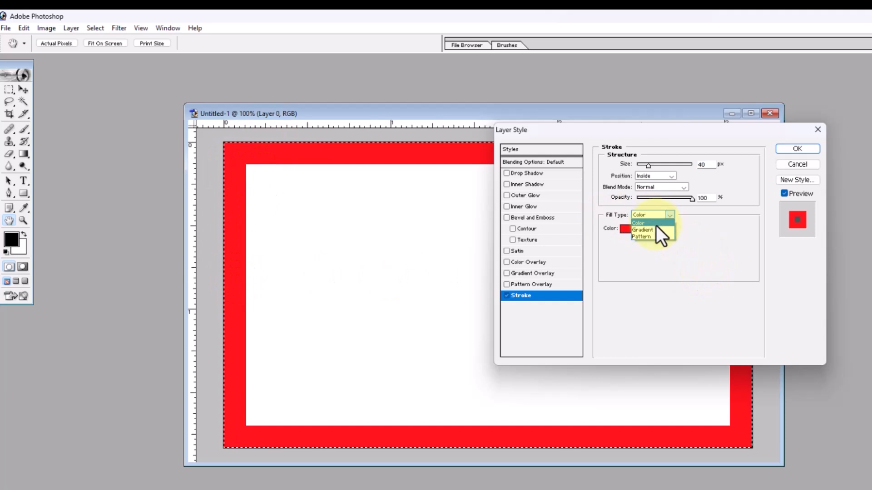
left_click(644, 231)
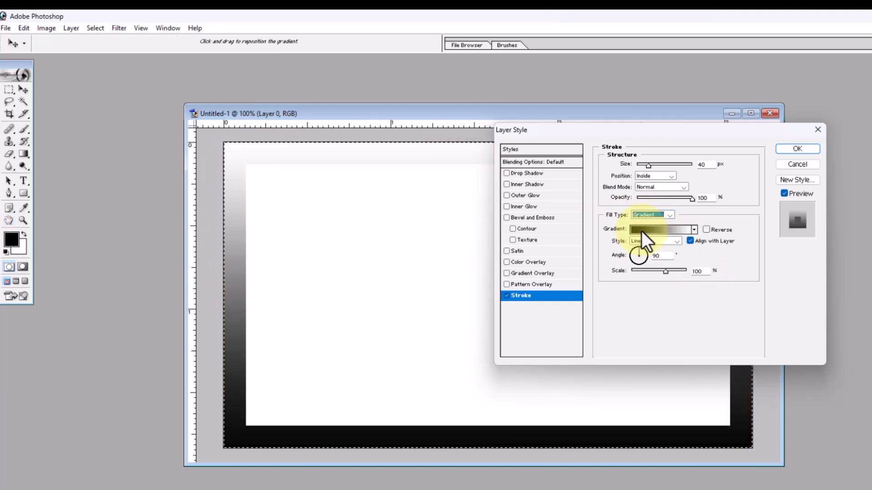
left_click(645, 230)
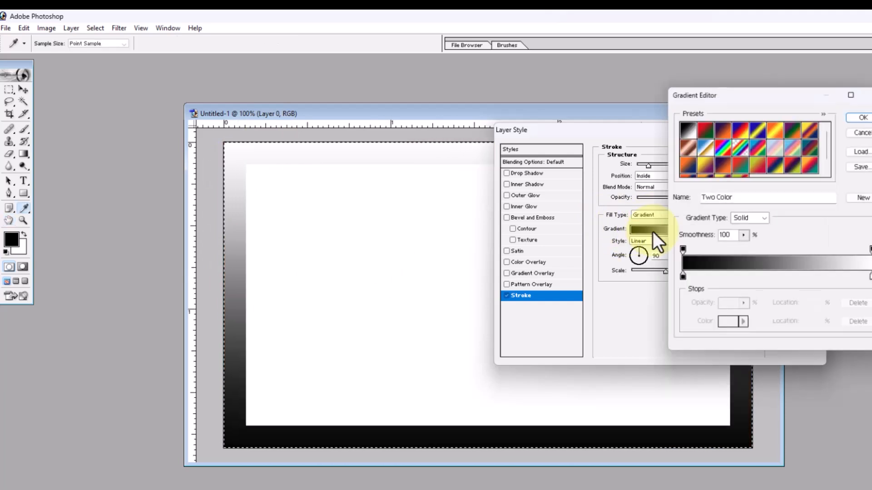
left_click(723, 150)
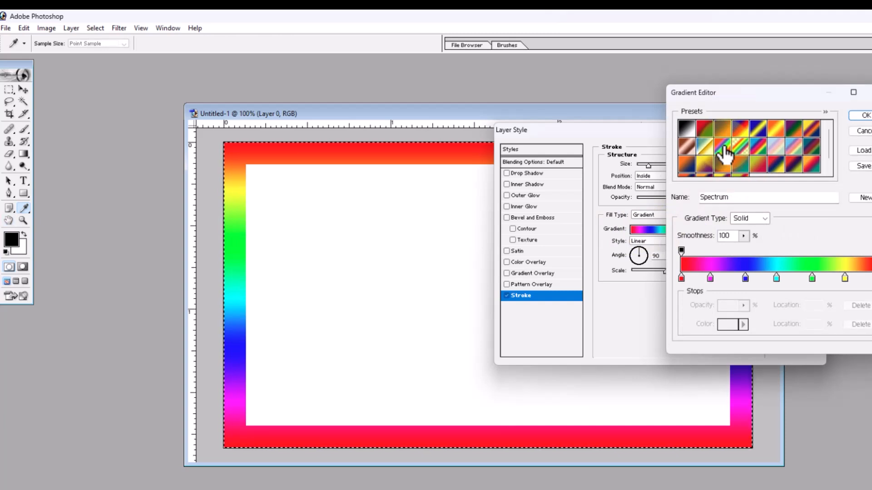
left_click(691, 146)
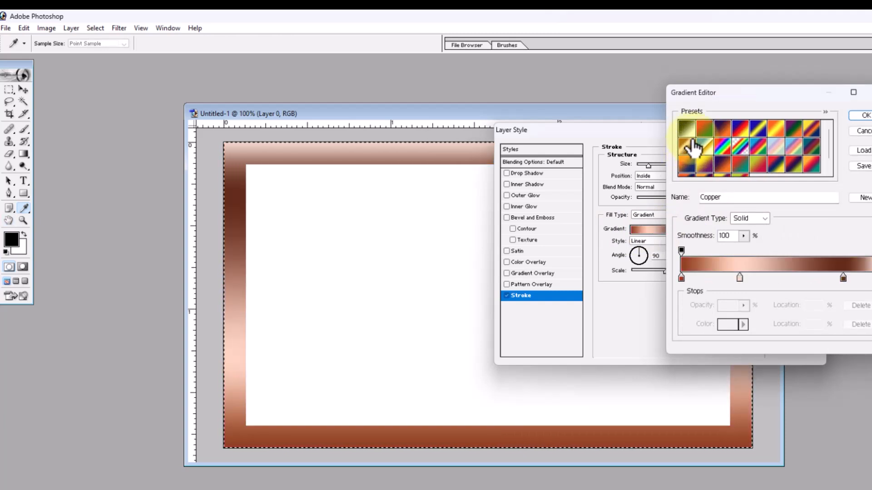
left_click(743, 133)
left_click(760, 135)
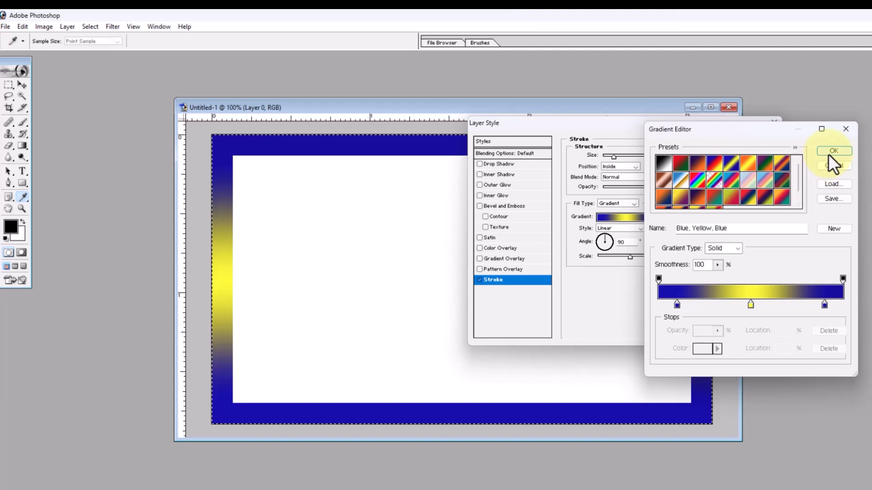
left_click(831, 152)
Step: Rotate the stroke's gradient to an angle of -120 degrees
double_click(626, 242)
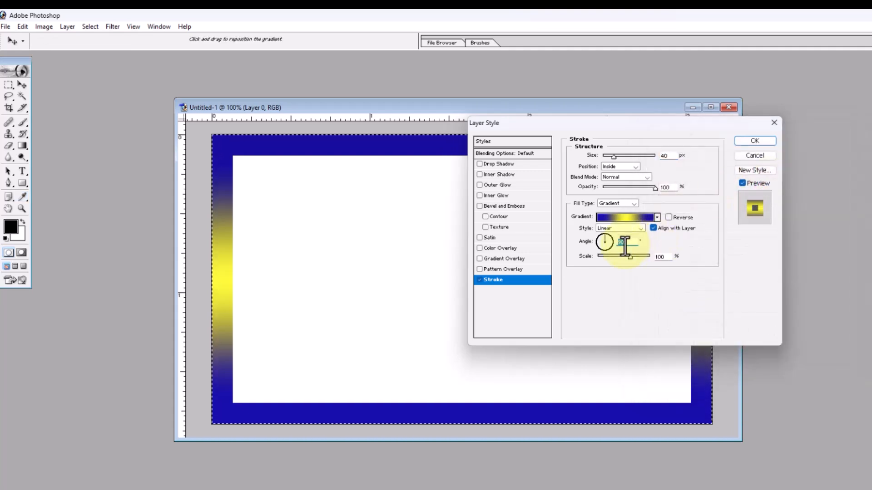
left_click_drag(606, 236, 605, 248)
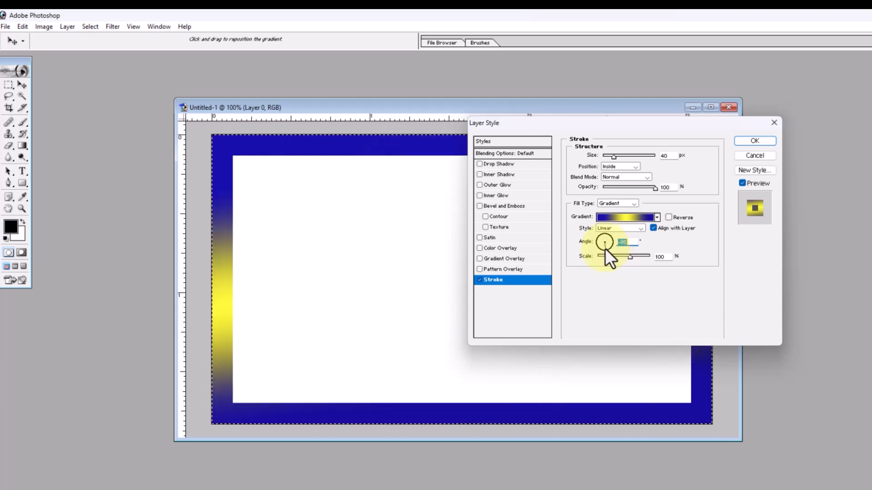
mouse_move(572, 122)
left_mouse_down()
mouse_move(644, 135)
mouse_move(698, 122)
left_mouse_up()
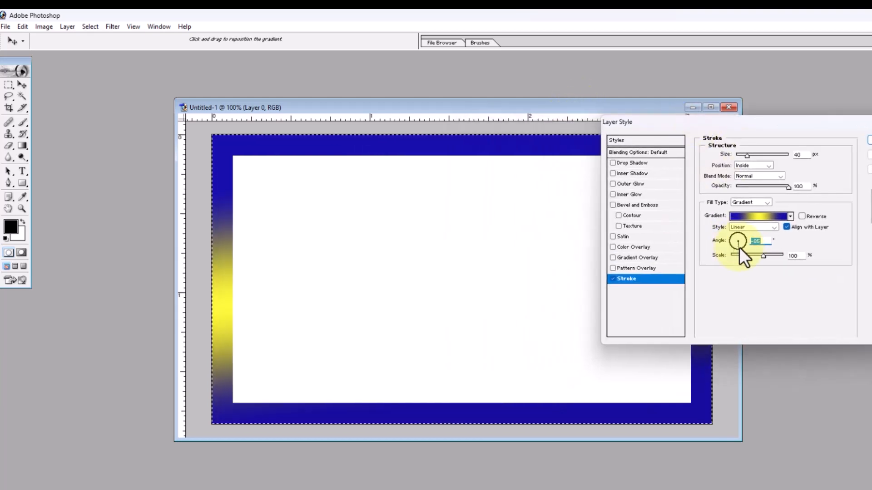
left_click_drag(739, 247, 731, 247)
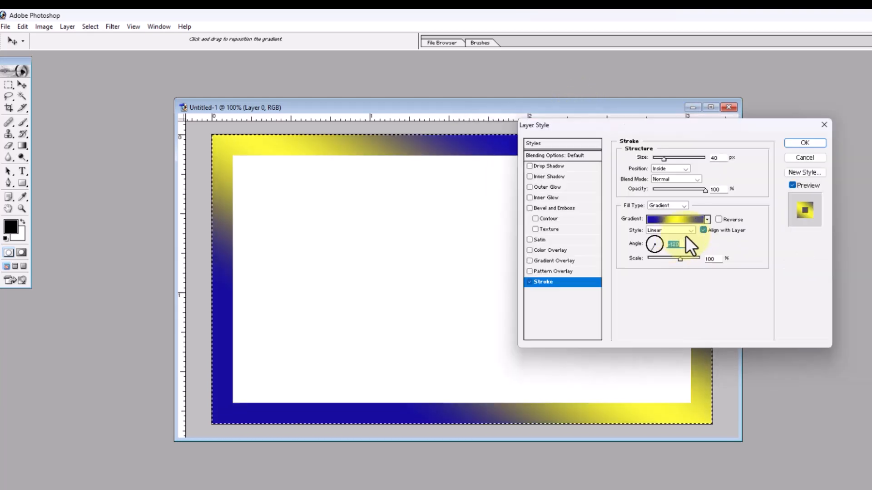
Step: Try the Radial, Angle and Reflected styles on the stroke gradient and return it to Linear
left_click(685, 233)
left_click(686, 239)
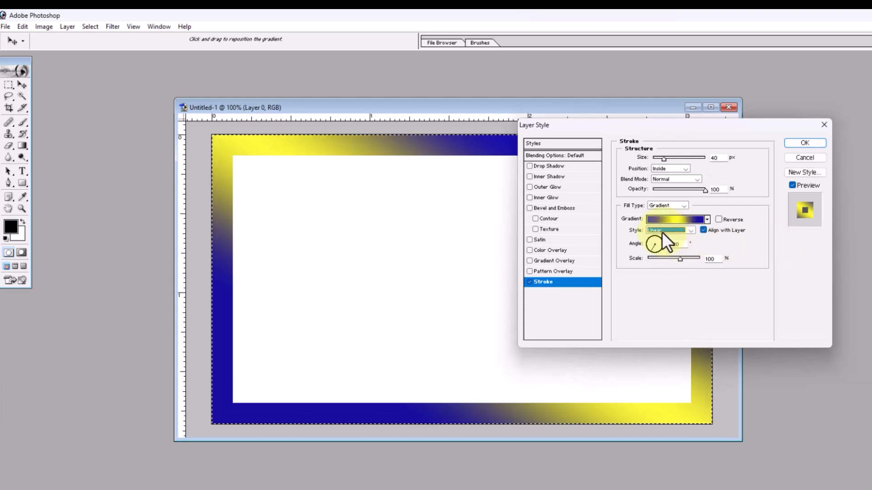
left_click(690, 231)
left_click(668, 247)
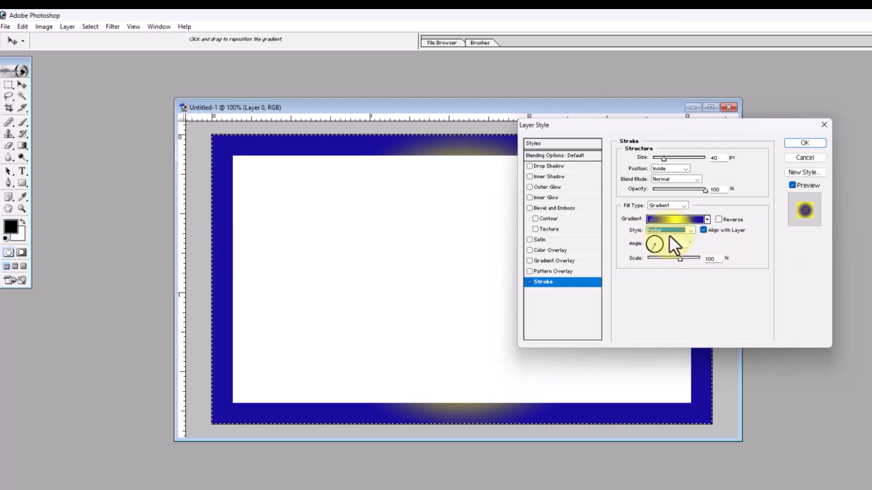
left_click(671, 233)
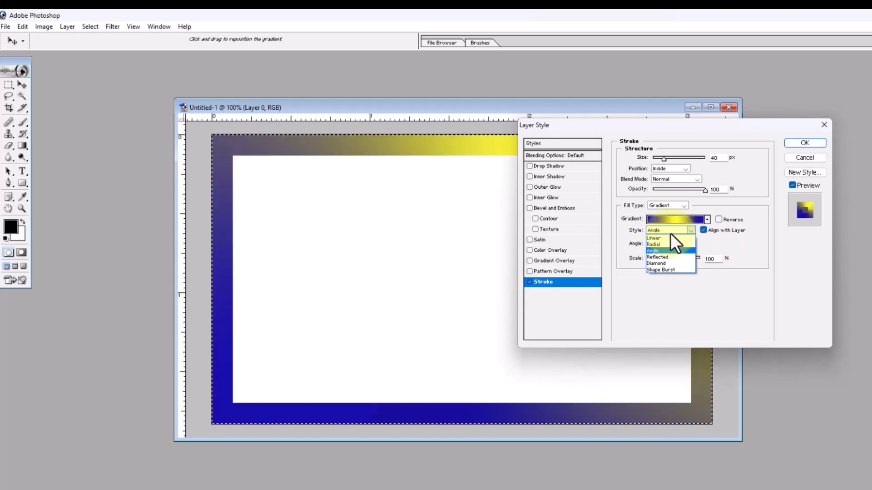
left_click(666, 258)
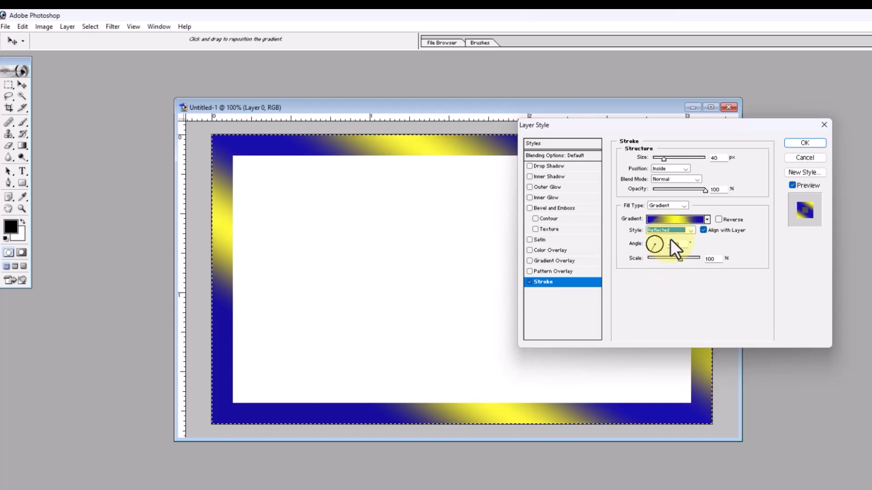
left_click(677, 231)
left_click(652, 236)
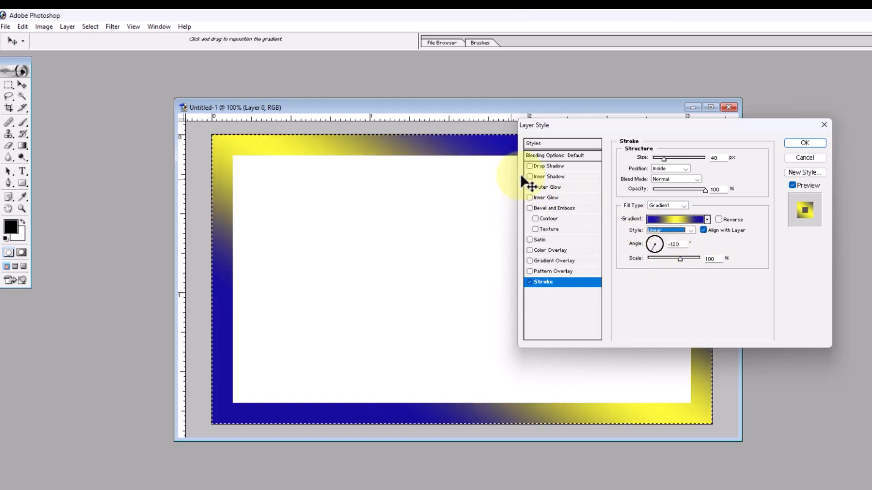
Step: Apply the Stroke layer style settings and deselect the canvas selection
left_click(804, 143)
key("m")
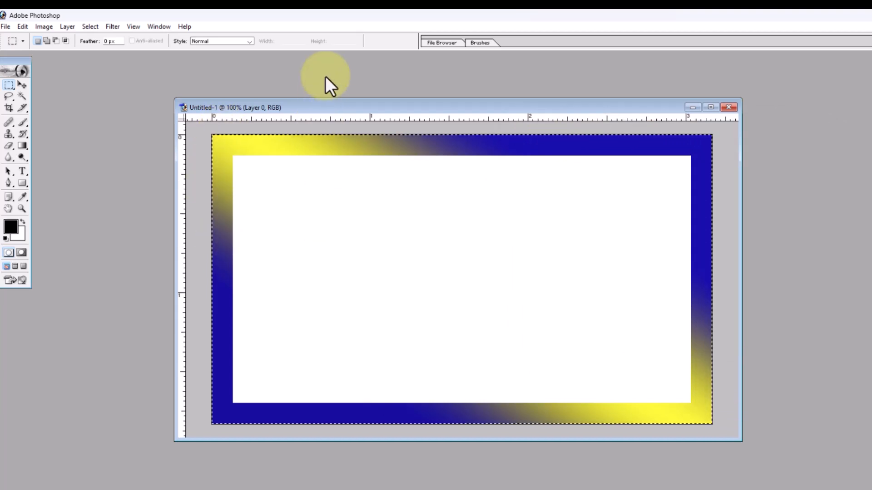
key("ctrl+d")
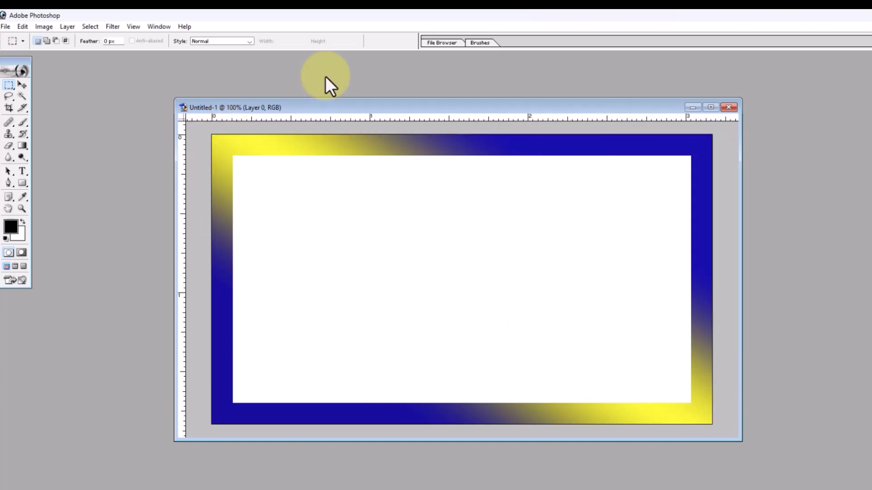
left_click_drag(553, 110, 517, 111)
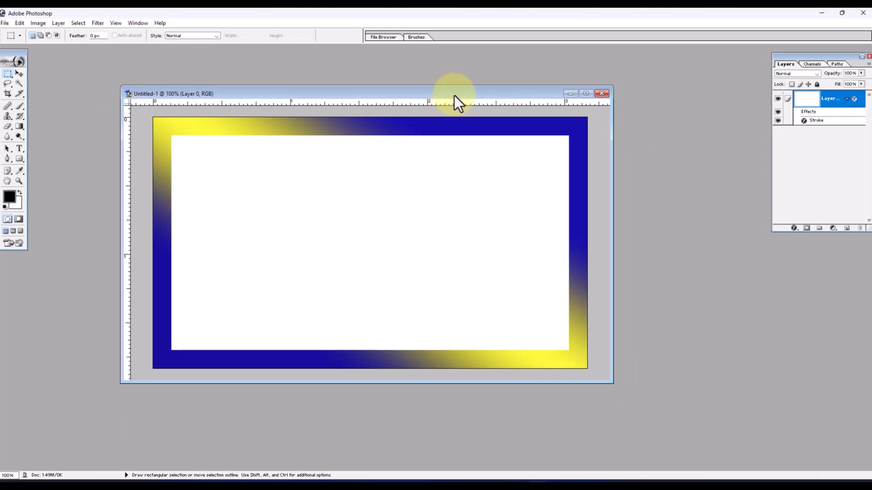
Step: Minimize the gradient-bordered document and create a second blank white document, enlarging its window so the whole canvas shows
left_click(570, 94)
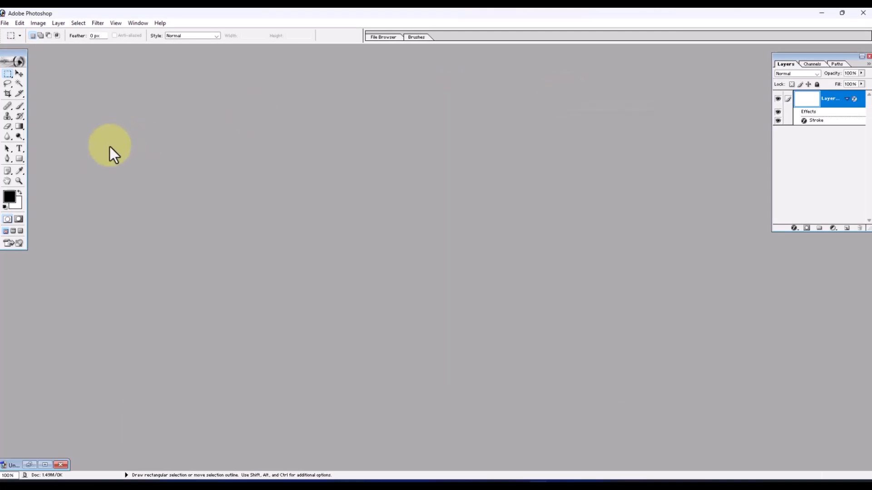
left_click(7, 26)
left_click(17, 35)
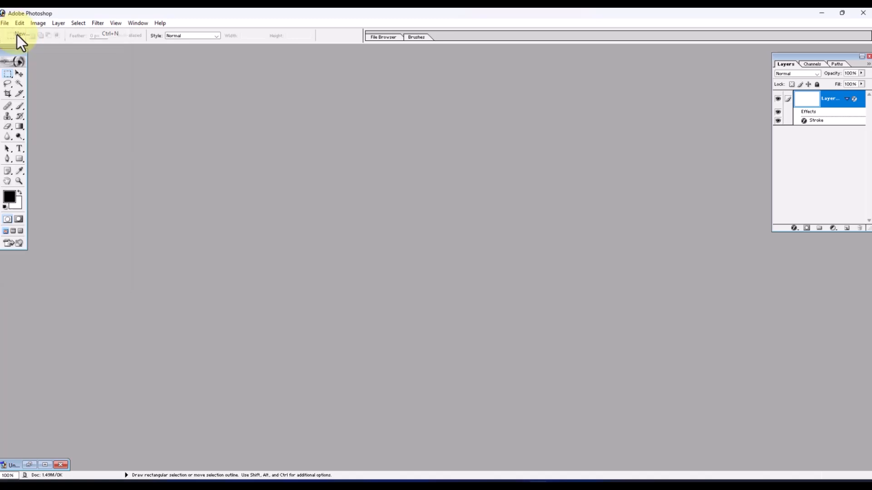
left_click(541, 123)
left_click_drag(326, 64, 565, 129)
left_click_drag(694, 382, 718, 391)
left_click_drag(515, 114, 400, 89)
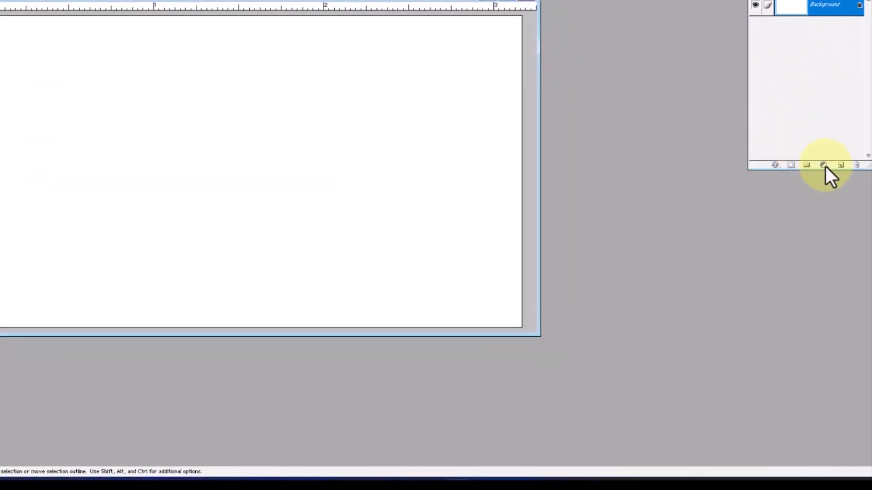
Step: Add a Solid Color fill layer above the background in bright red
left_click(824, 166)
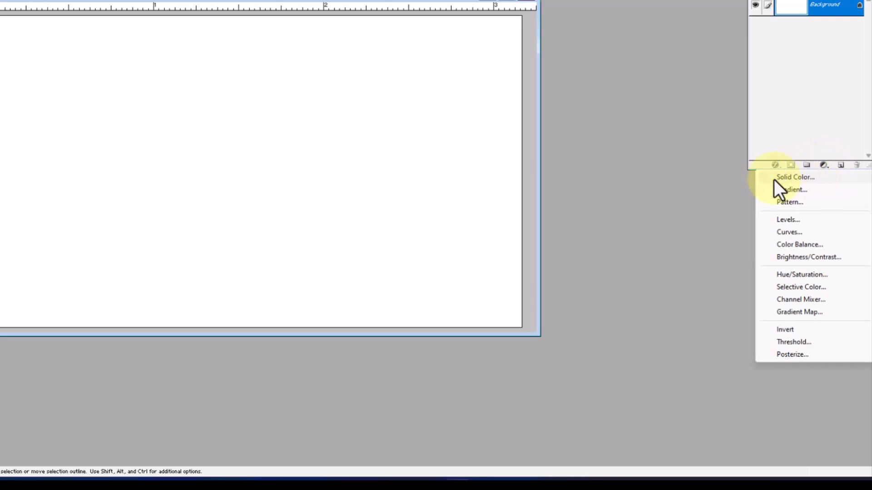
left_click(823, 178)
left_click_drag(535, 155, 606, 112)
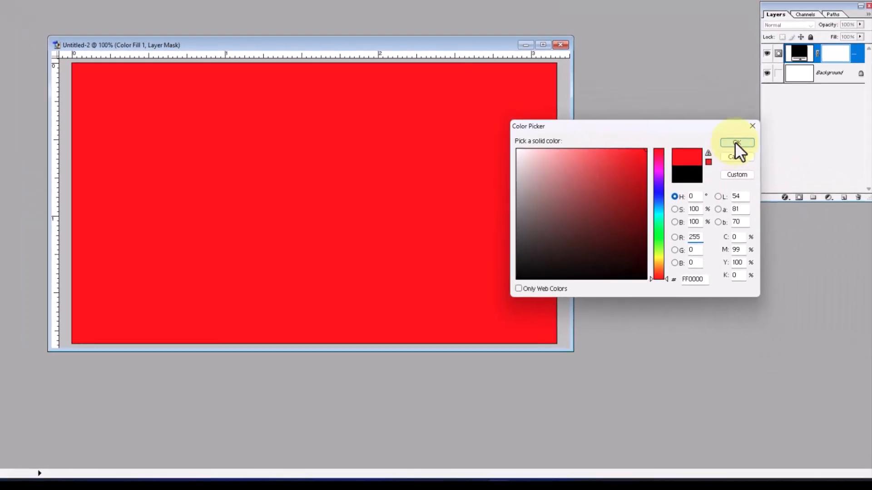
left_click(722, 104)
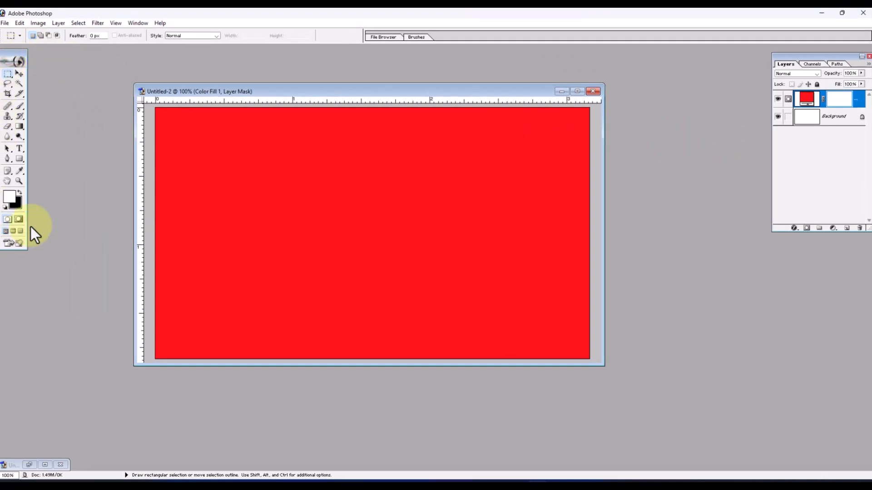
Step: Draw a rectangle shape inset evenly from the canvas edges and recolour it white, leaving a red border around it
left_click(19, 159)
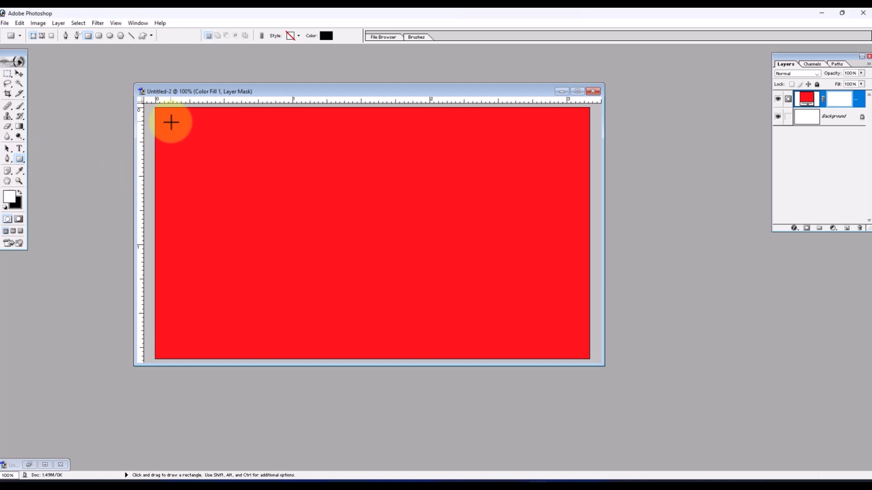
left_click_drag(171, 122, 571, 340)
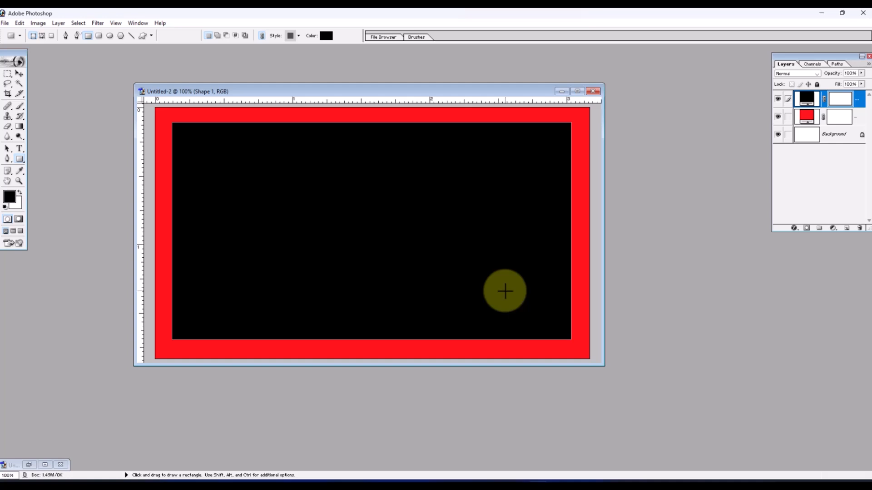
left_click(326, 35)
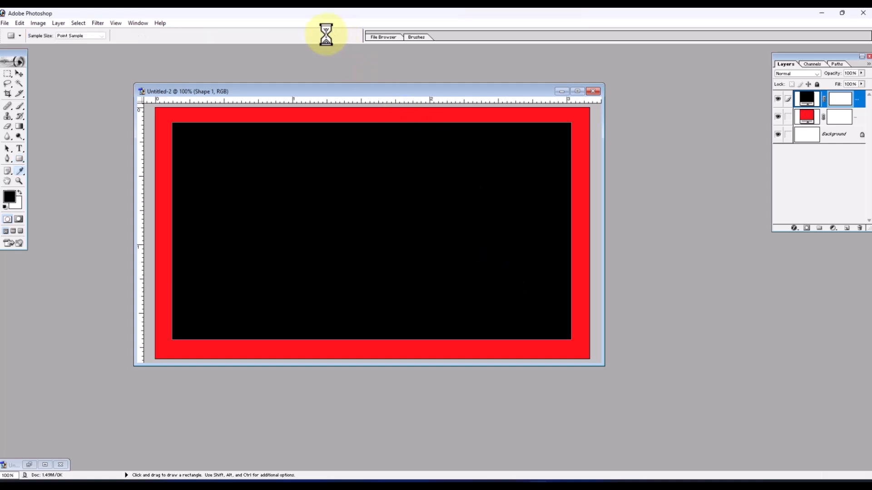
left_click_drag(623, 228, 527, 164)
left_click(750, 179)
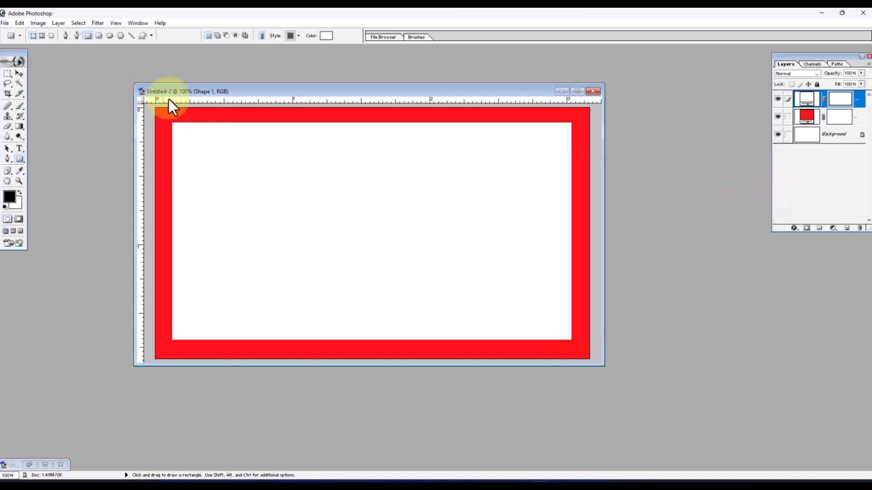
left_click_drag(176, 94, 211, 96)
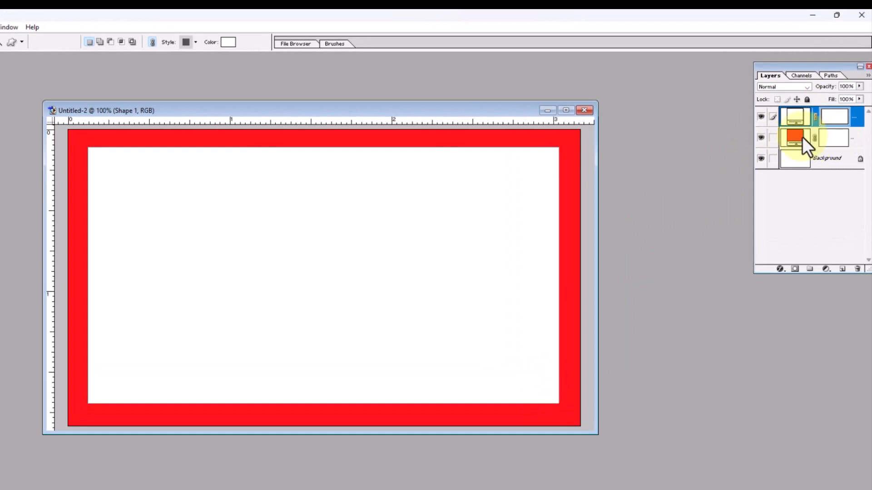
Step: Add a Gradient fill layer directly above the red colour fill layer
left_click(797, 136)
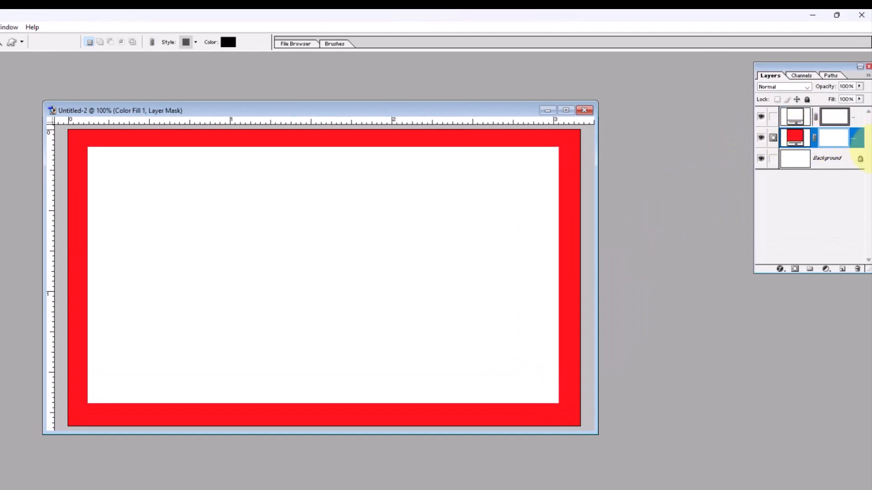
left_click(825, 269)
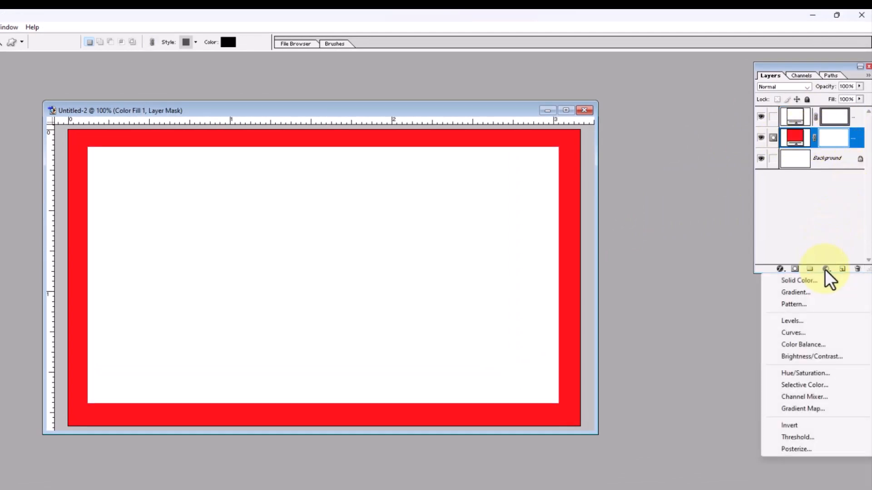
left_click(803, 293)
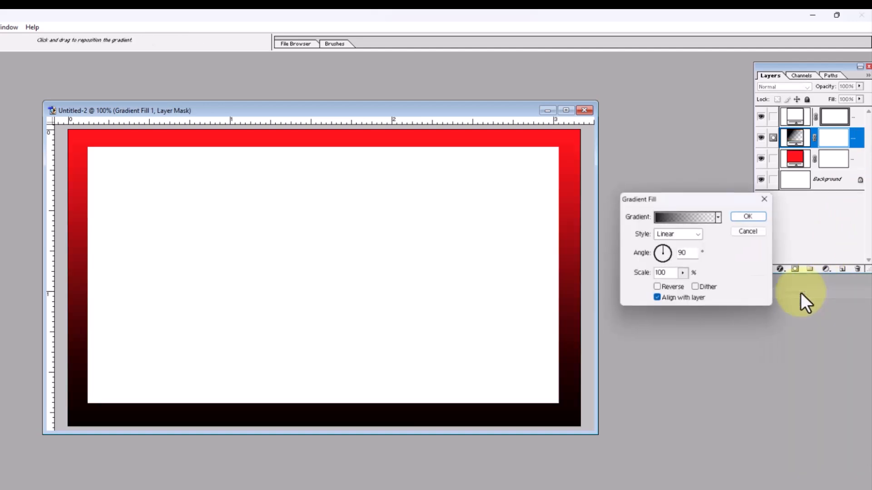
Step: Apply the Spectrum preset to the gradient fill after trying other presets such as Blue, Yellow, Blue, keeping the Linear style
left_click(671, 215)
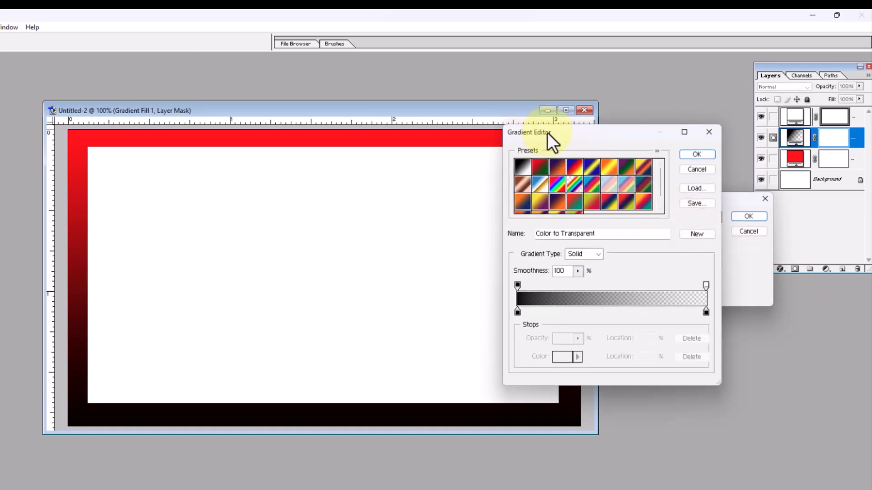
left_click_drag(547, 133, 528, 123)
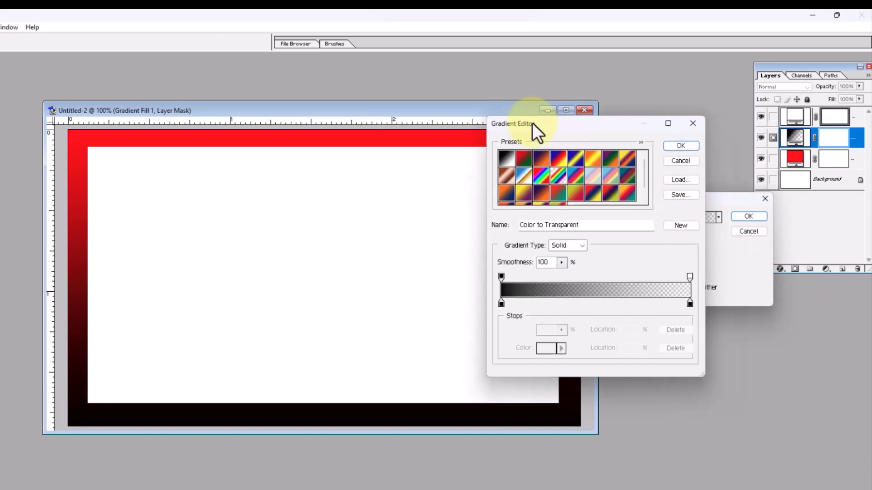
left_click(552, 159)
left_click(571, 159)
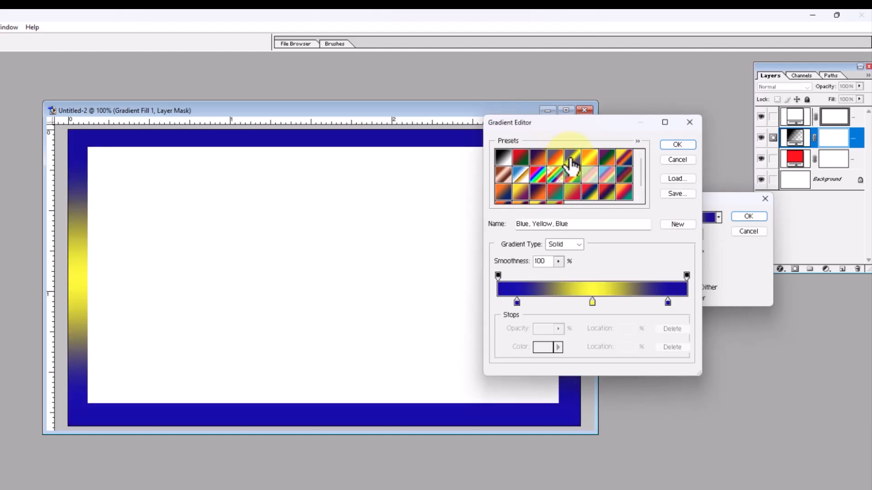
left_click(570, 181)
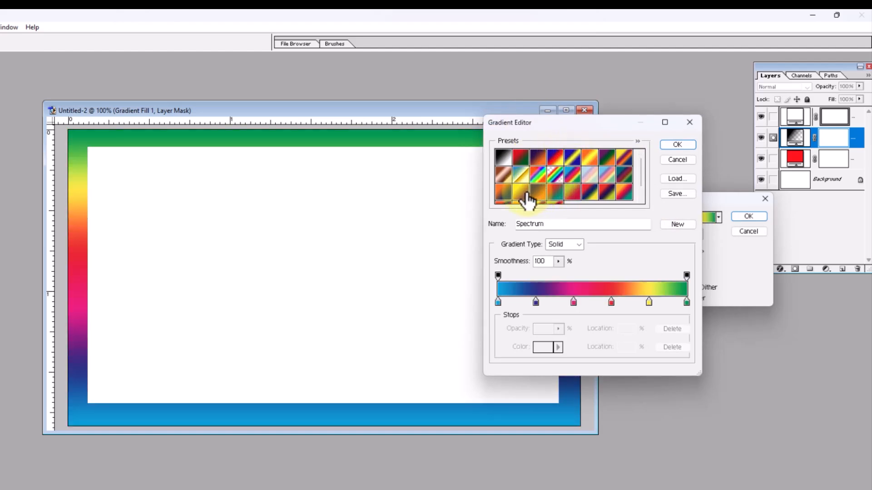
left_click(558, 199)
left_click(577, 178)
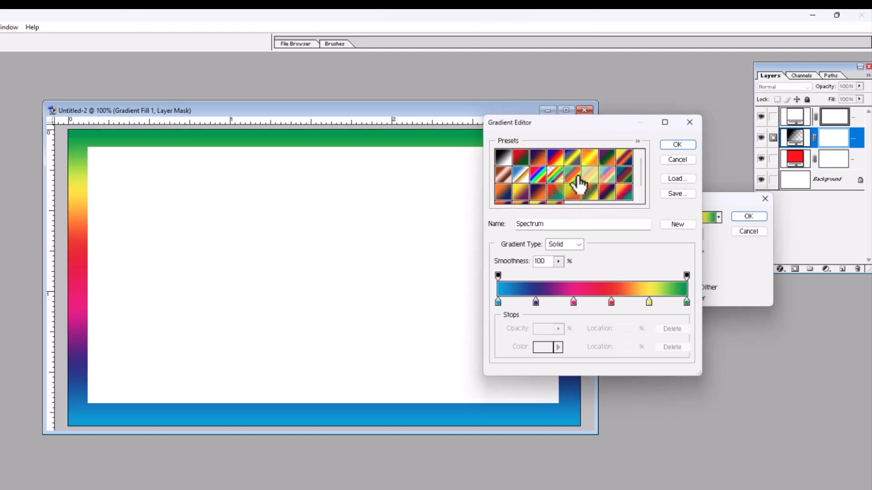
left_click(674, 146)
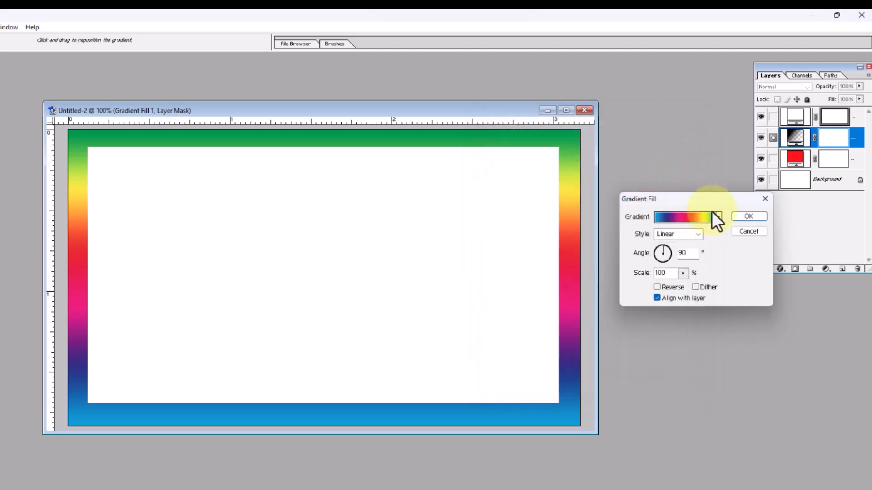
left_click(748, 217)
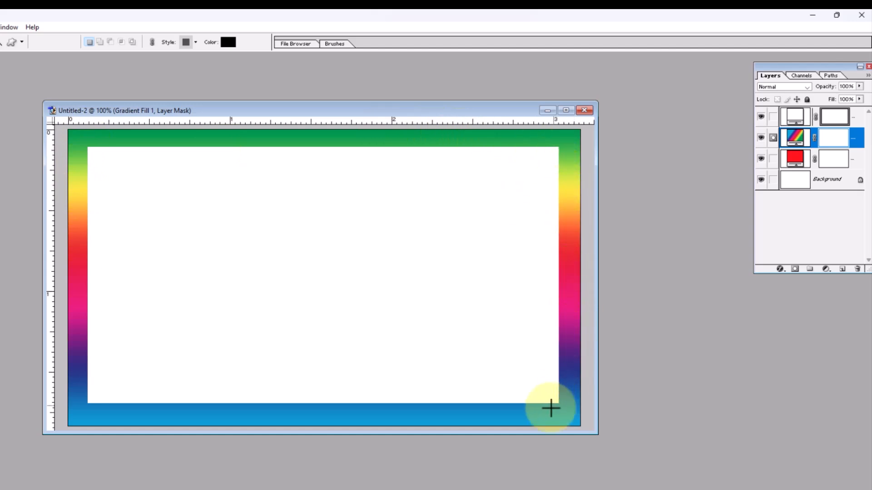
Step: Minimize the rainbow-bordered document and create a third white RGB document of 950 by 550 pixels at 300 pixels/inch, enlarging its window
left_click_drag(106, 113, 185, 115)
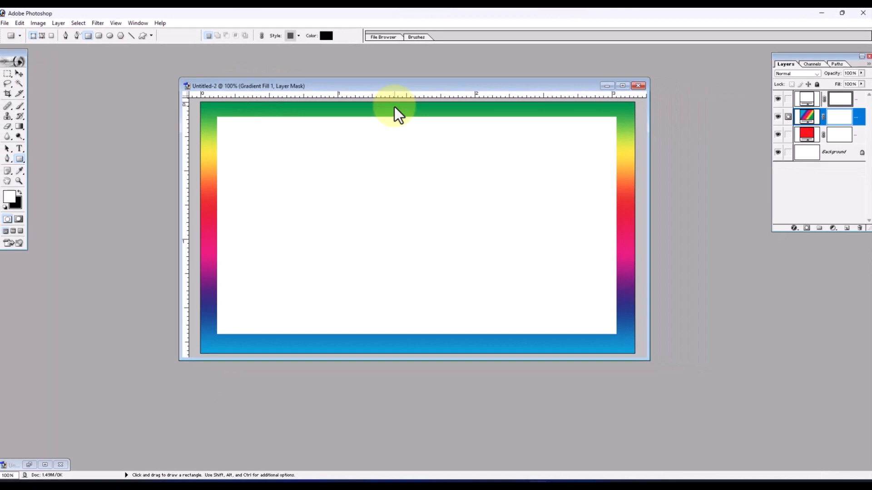
left_click(607, 86)
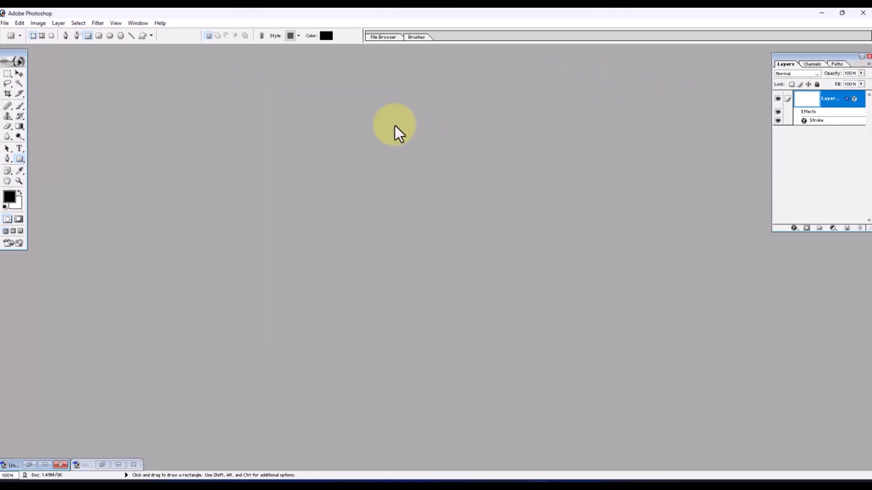
left_click(5, 22)
left_click(11, 32)
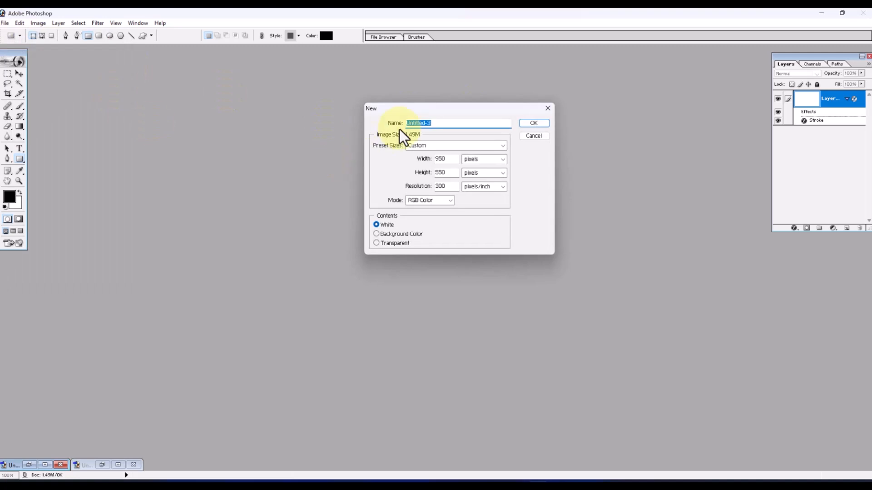
key("Return")
left_click_drag(302, 63, 443, 103)
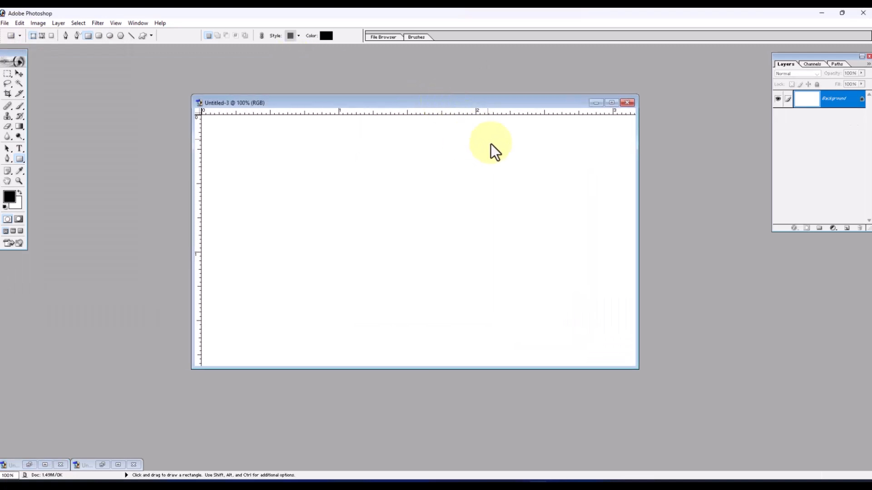
left_click_drag(639, 368, 680, 394)
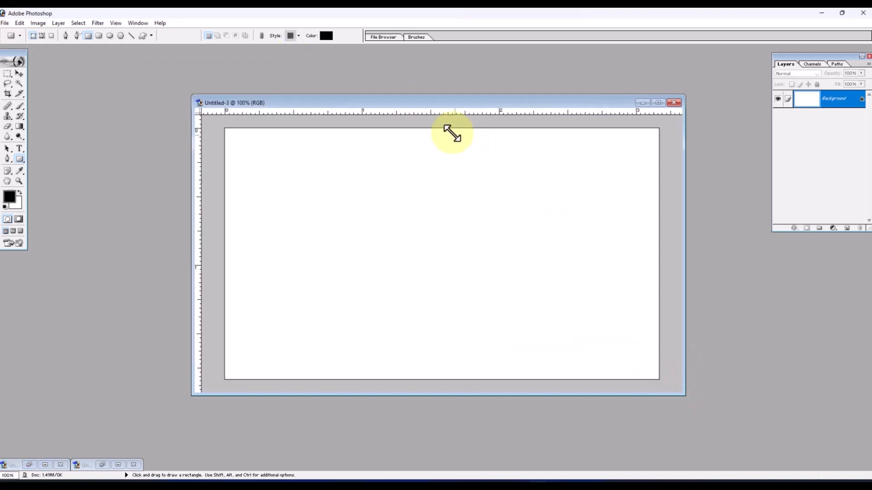
left_click_drag(443, 105, 416, 74)
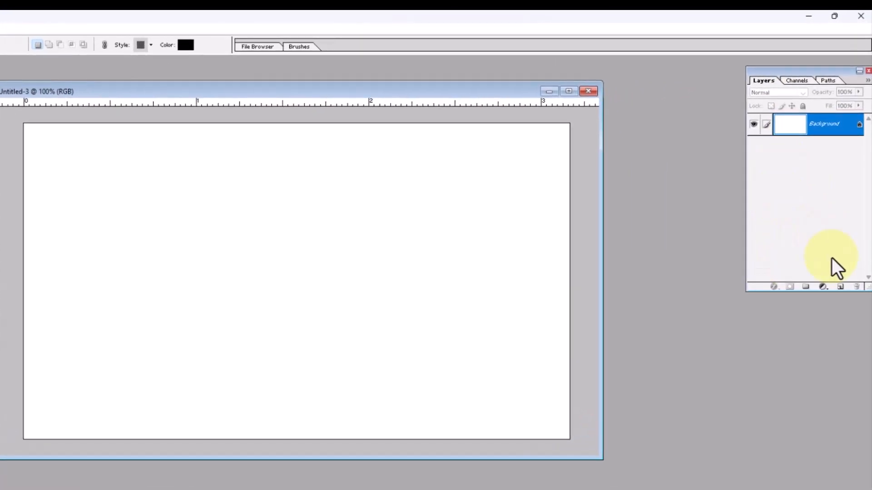
Step: Add a new layer and fill it with a Yellow, Violet linear gradient running diagonally from the canvas's upper-left to its lower-right corner
left_click(840, 287)
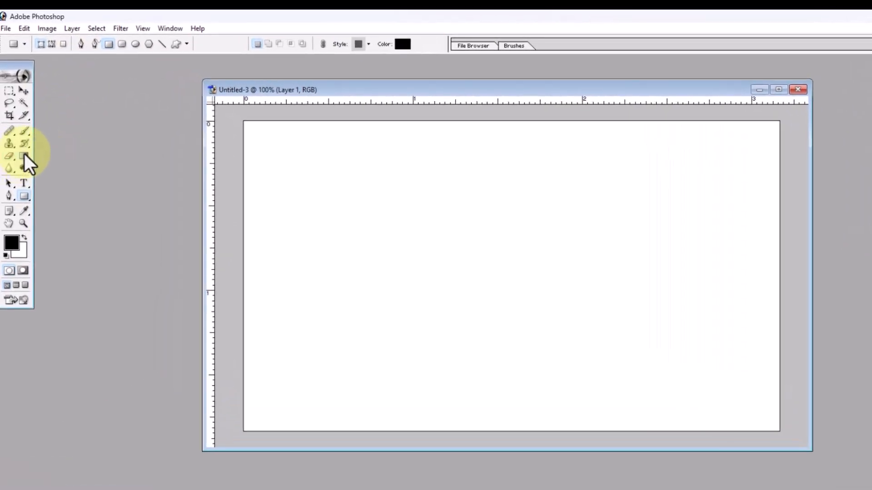
left_click(23, 155)
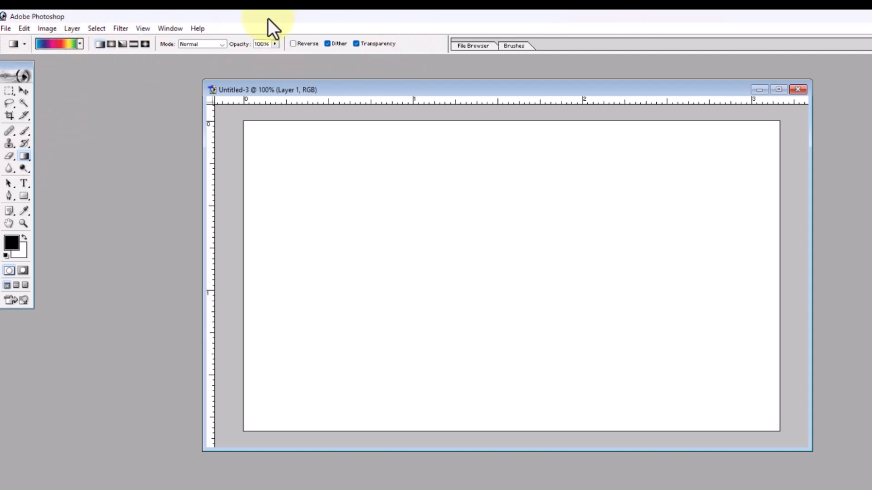
left_click(54, 44)
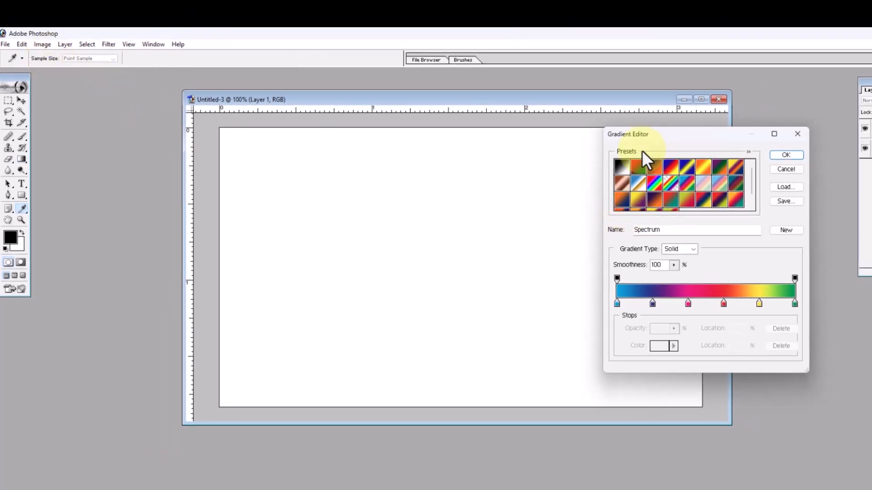
left_click_drag(638, 134, 561, 138)
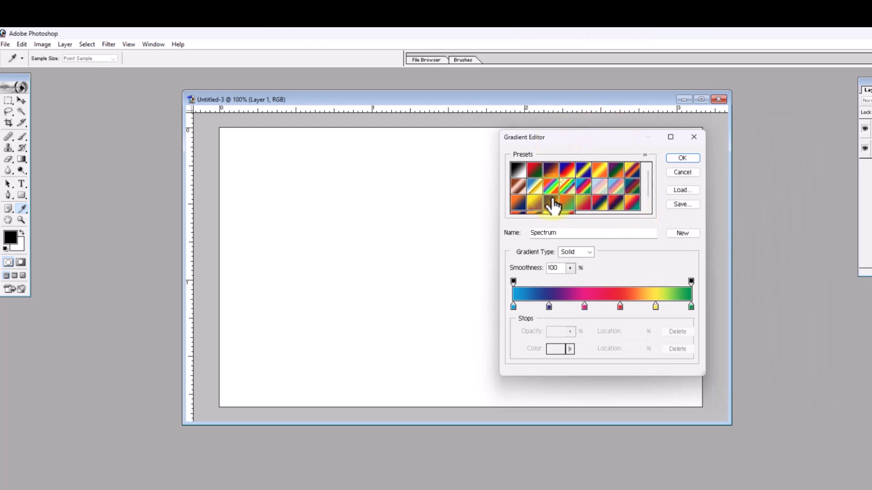
left_click(536, 202)
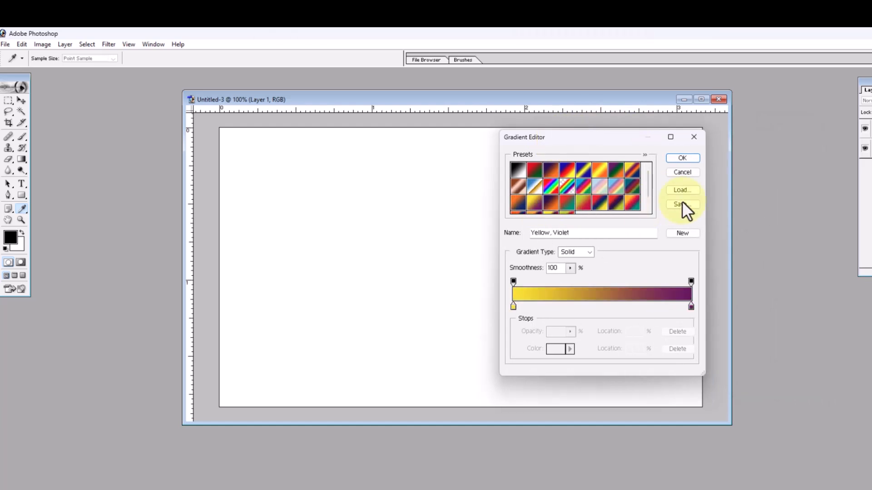
left_click(673, 160)
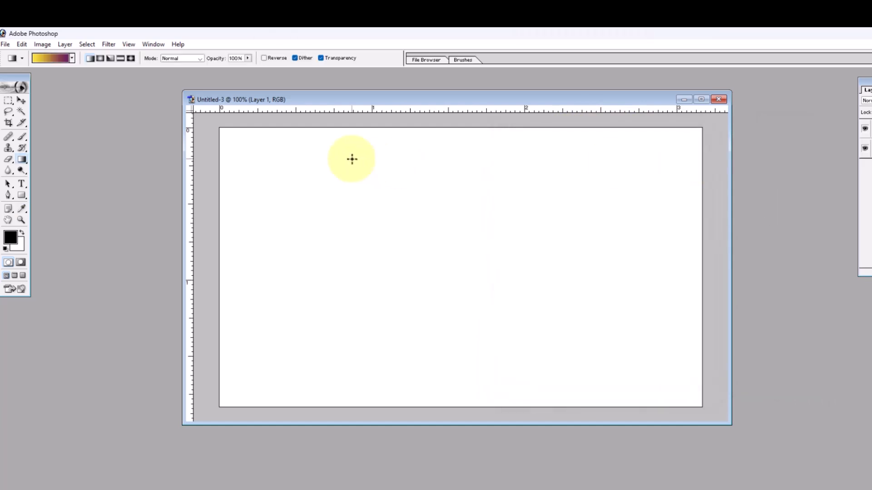
left_click_drag(220, 145, 708, 383)
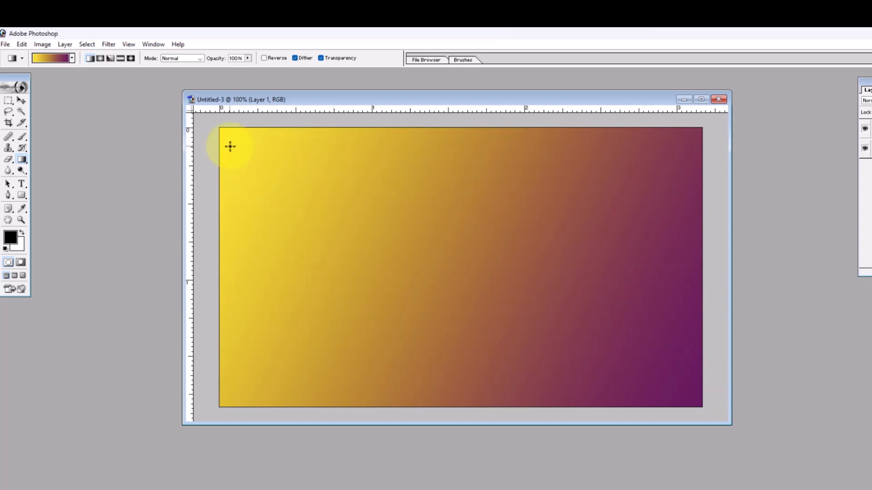
Step: Select a rectangle inset evenly from the canvas edges, add it as a layer mask and invert the mask, leaving a gradient border
left_click(8, 102)
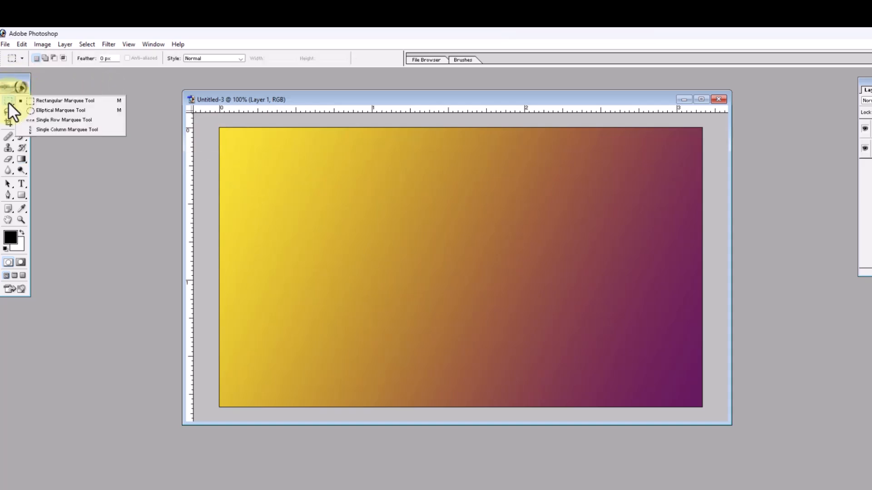
left_click(50, 101)
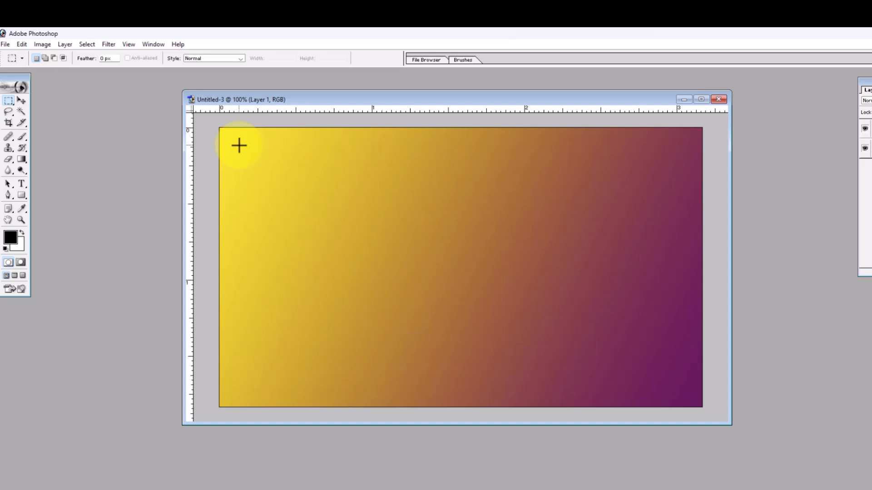
left_click_drag(237, 147, 684, 389)
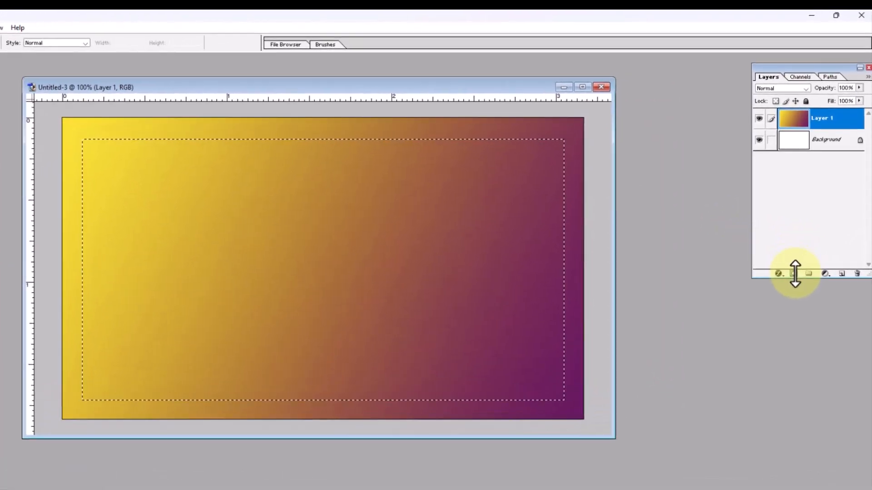
left_click(792, 278)
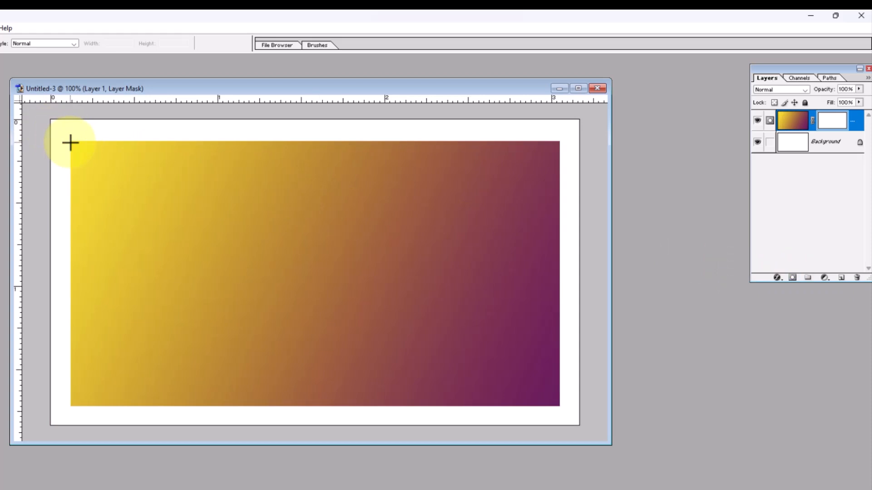
key("ctrl+i")
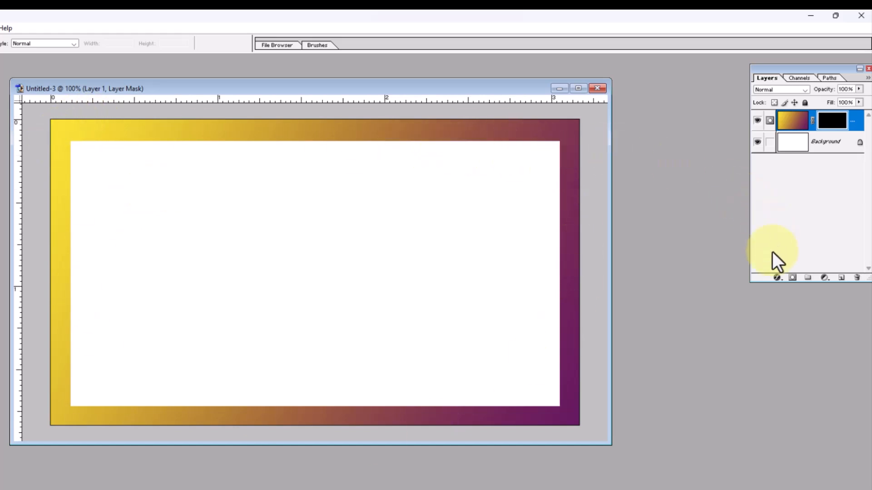
Step: Add a Gradient Overlay style to the masked layer and choose the Orange, Blue, Magenta, Yellow preset
left_click(777, 278)
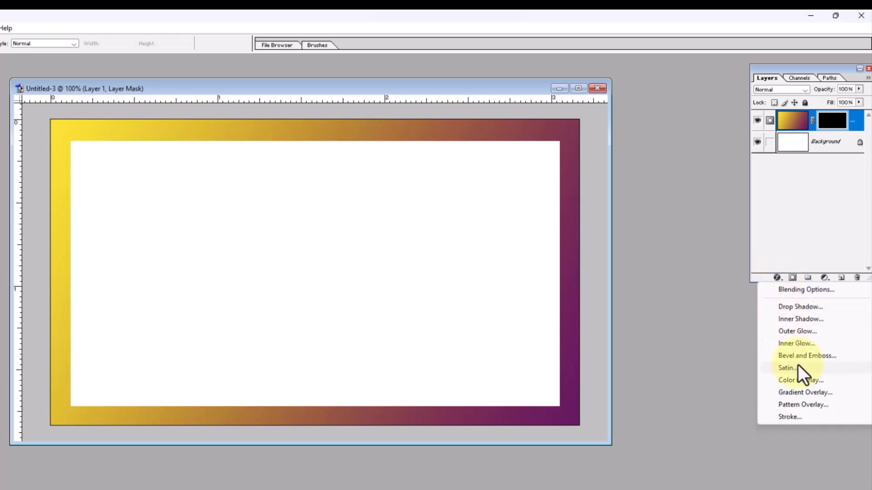
left_click(803, 393)
left_click_drag(488, 137, 615, 155)
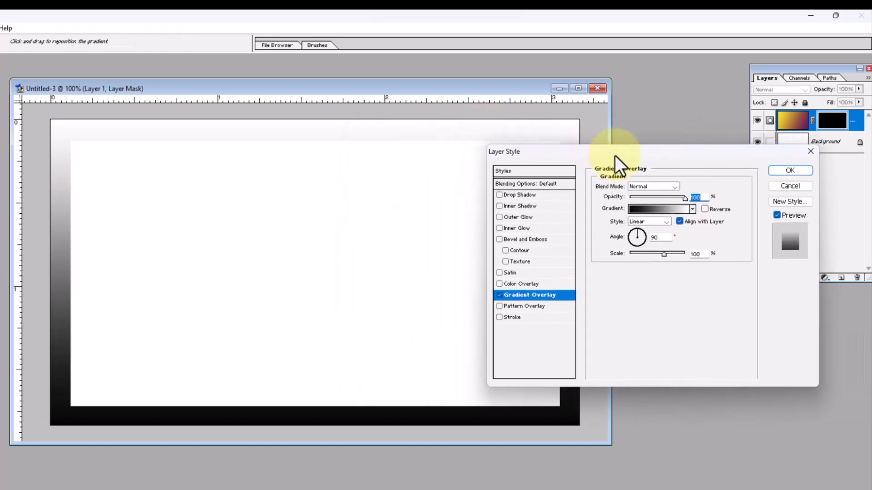
left_click(643, 209)
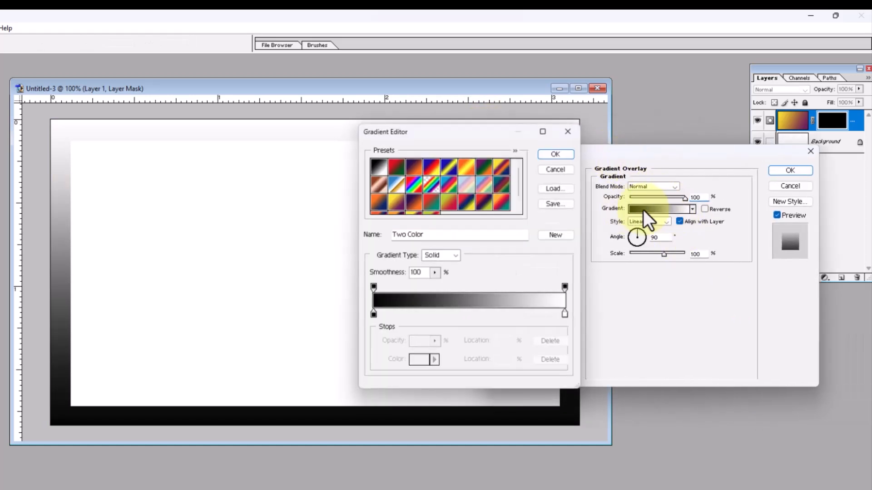
left_click(466, 205)
left_click_drag(519, 177, 520, 193)
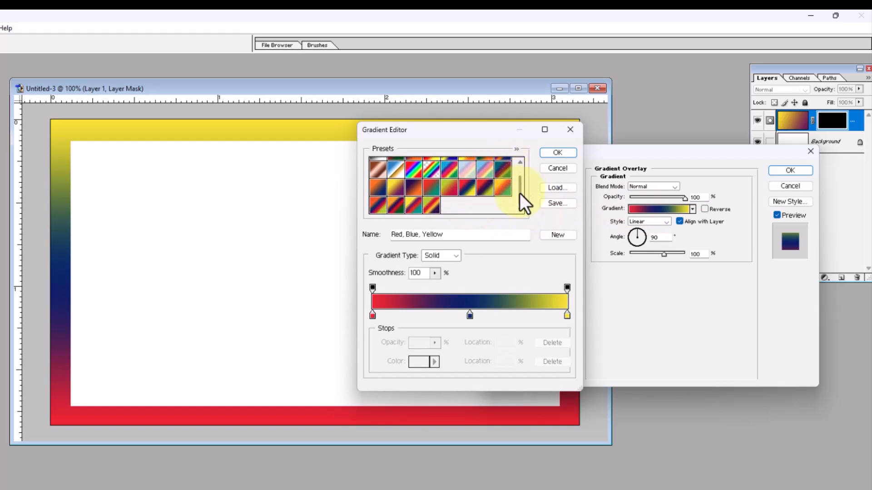
left_click(378, 208)
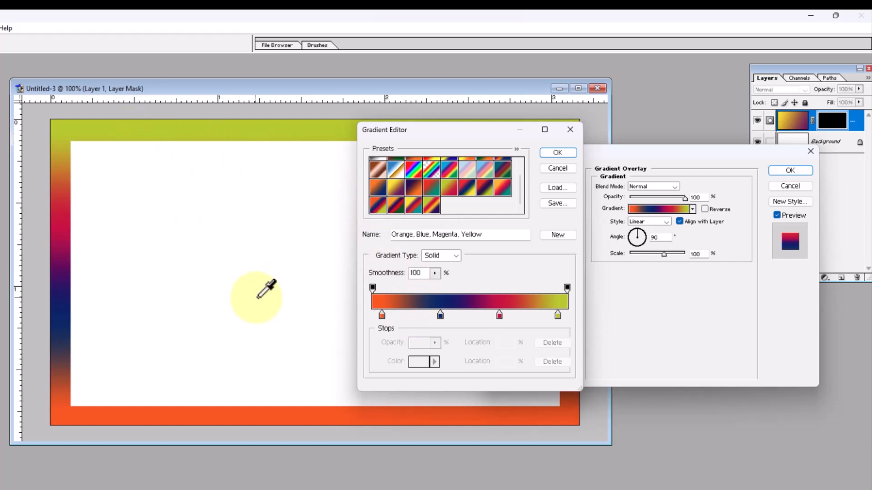
Step: Recolour the gradient's first, orange colour stop to pale green D1FFD3
left_click(383, 316)
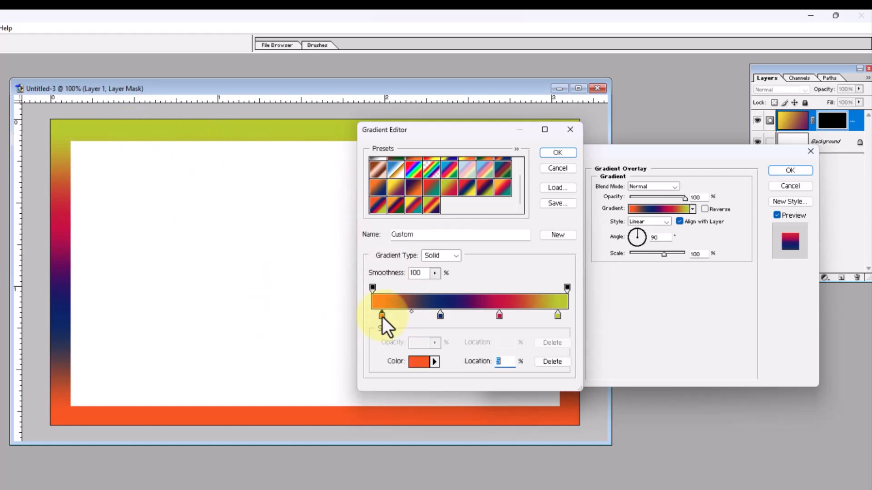
left_click(415, 366)
left_click(640, 319)
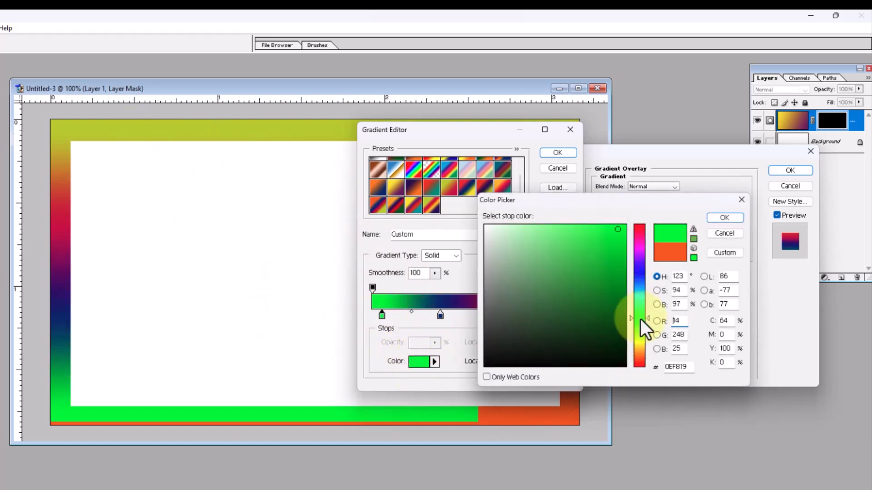
left_click_drag(571, 288, 510, 211)
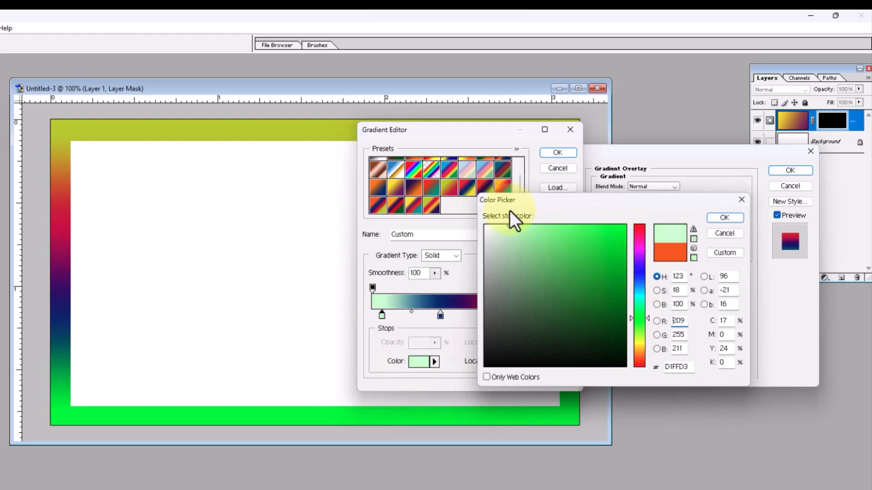
left_click(722, 218)
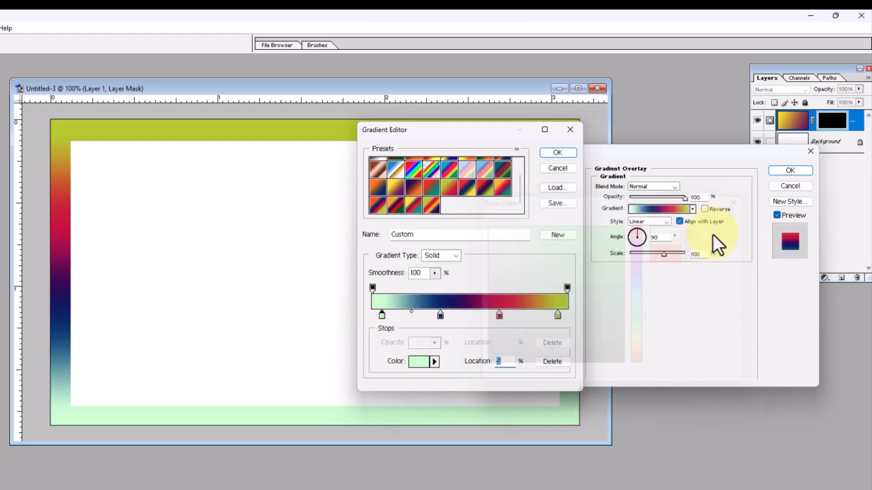
Step: Recolour the gradient's magenta colour stop to bright cyan
left_click(499, 315)
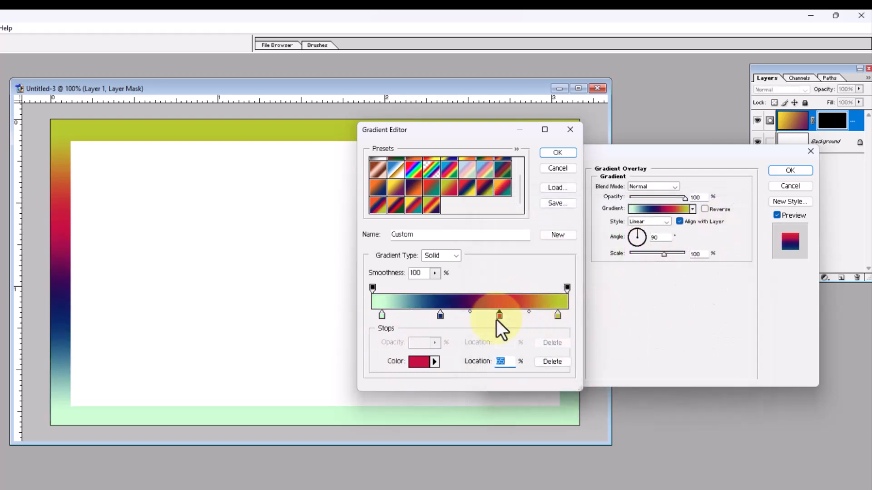
left_click(419, 363)
left_click_drag(573, 259, 658, 238)
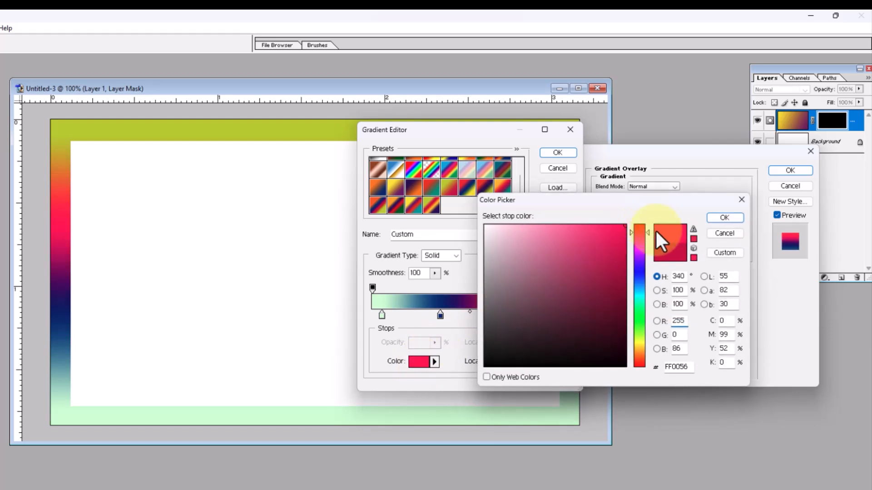
left_click(638, 296)
left_click(722, 217)
Step: Recolour the gradient's last, yellow-green colour stop to orange FFA800 and accept the edited gradient
left_click(558, 314)
left_click(418, 361)
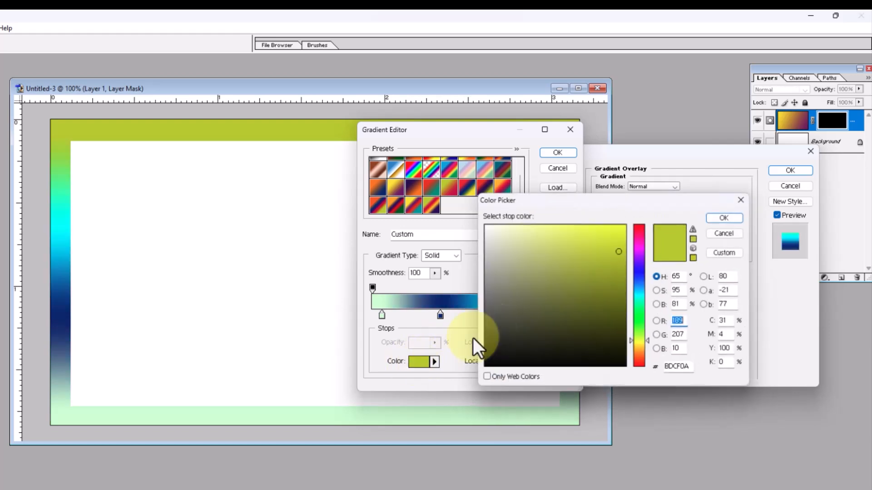
left_click(633, 351)
left_click_drag(577, 276, 690, 190)
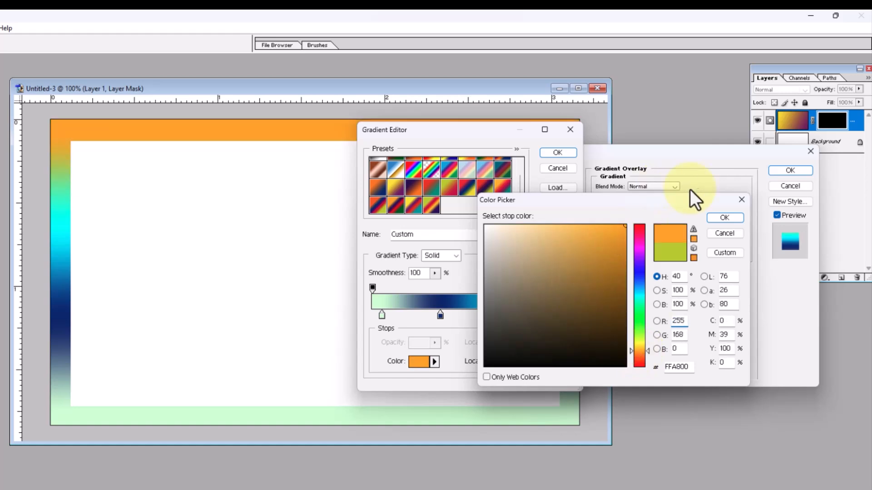
left_click(724, 218)
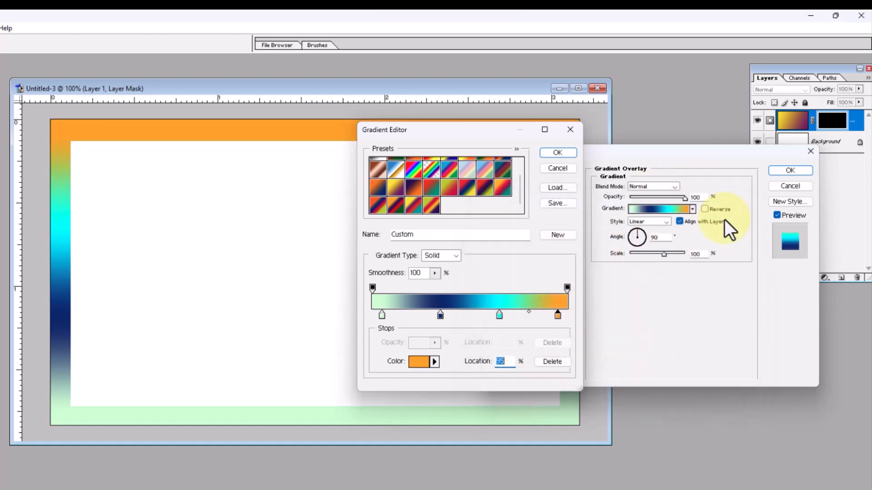
left_click_drag(460, 134, 551, 163)
left_click(642, 181)
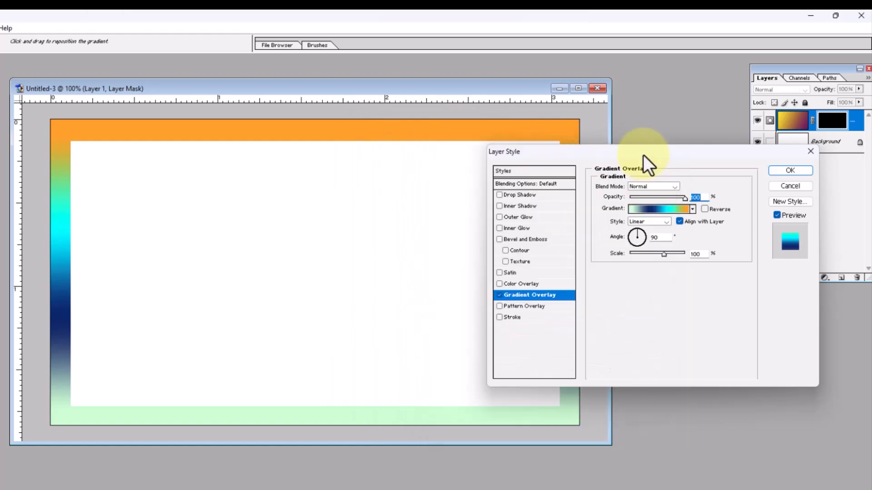
Step: Set the gradient overlay's angle to 0° and apply the layer style
left_click_drag(643, 154, 598, 110)
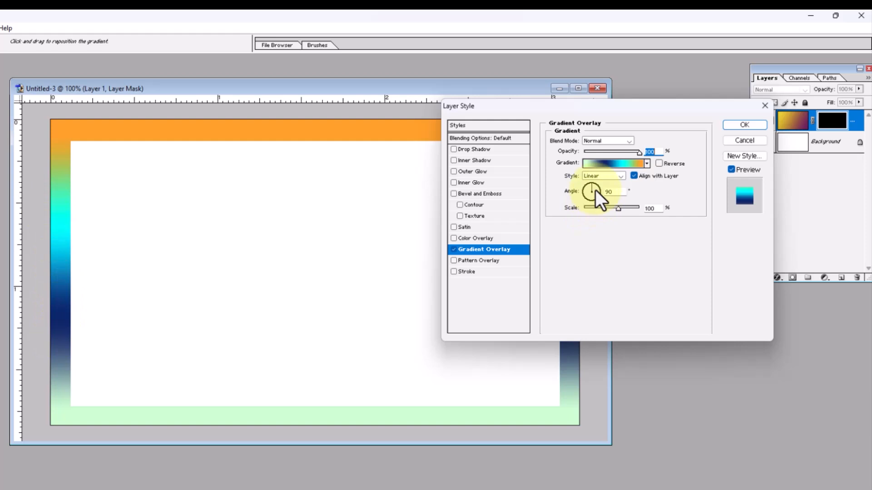
left_click_drag(598, 189, 604, 194)
left_click_drag(608, 108, 648, 153)
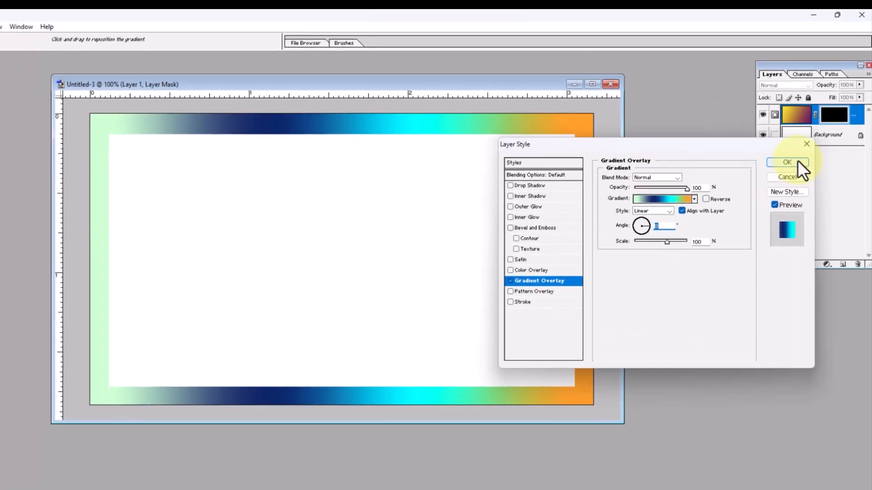
left_click(798, 164)
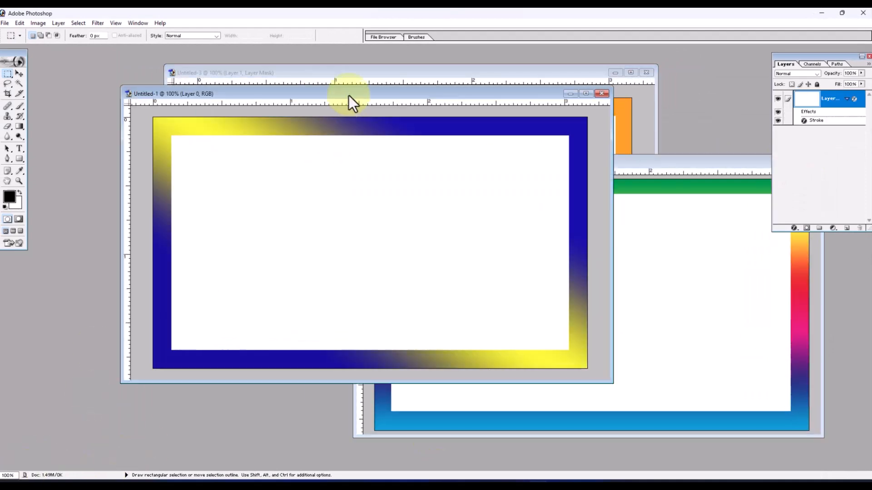
Step: Spread out the restored document windows to compare the three borders, bringing Untitled-2 to the front
left_click_drag(348, 95, 293, 149)
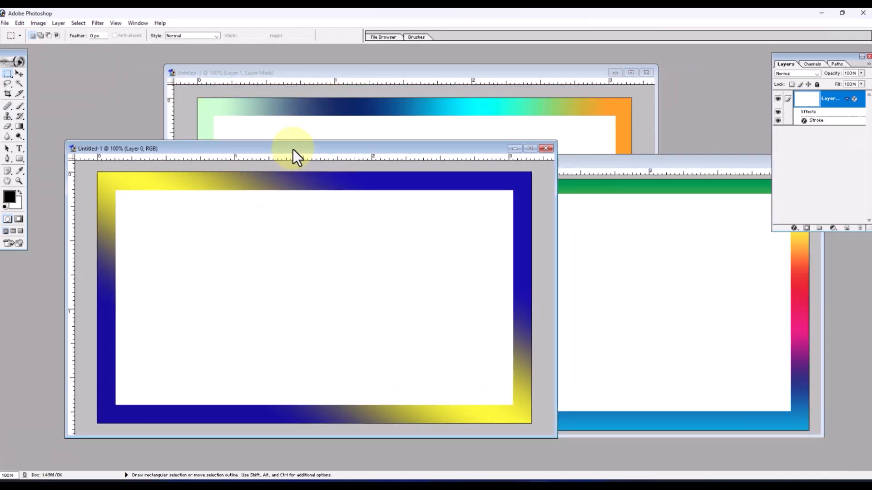
left_click(619, 165)
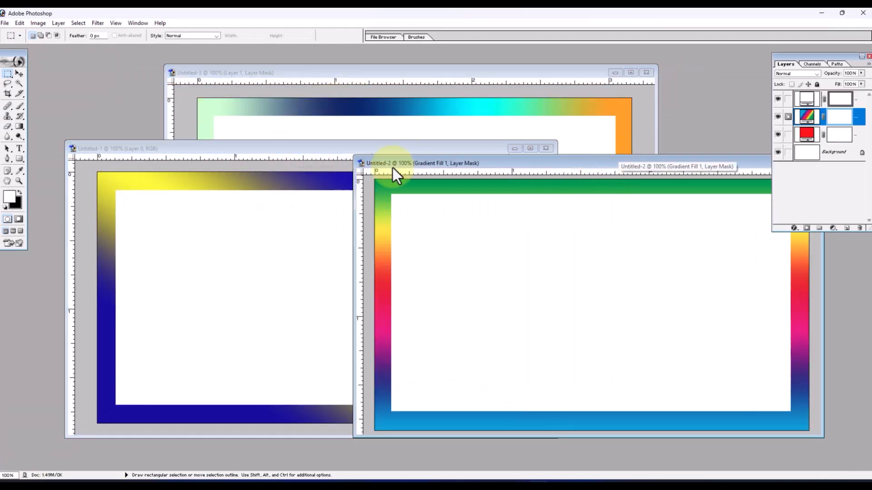